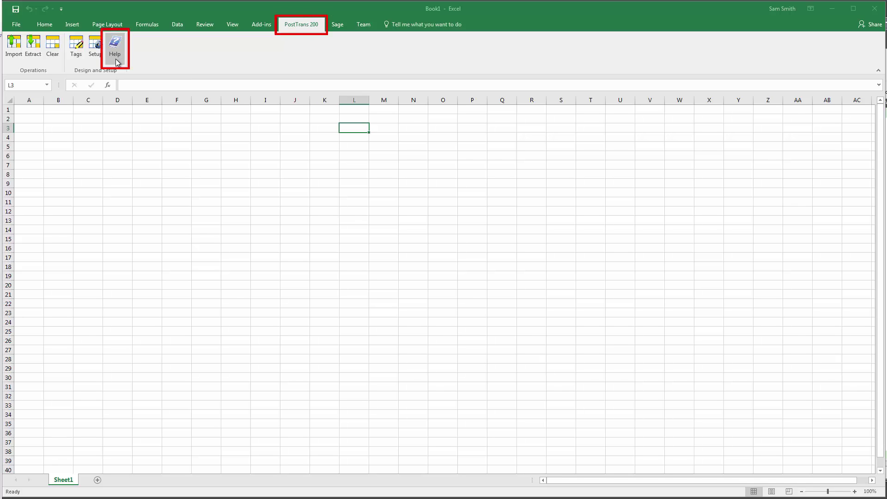
Search the example templates for 'adju' and open the Stock Adjustment OUT template (Sage200TransADJ.xls).
{"action": "left_click", "coordinate": [115, 47]}
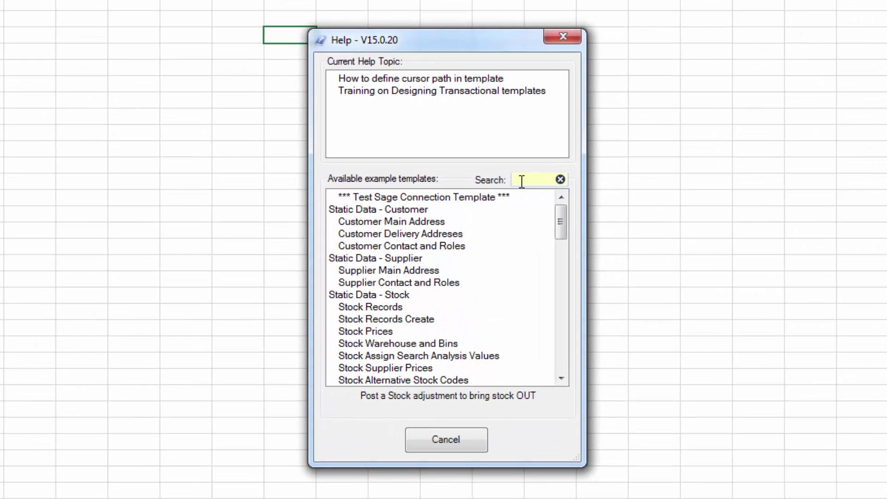
{"action": "type", "text": "Stoc"}
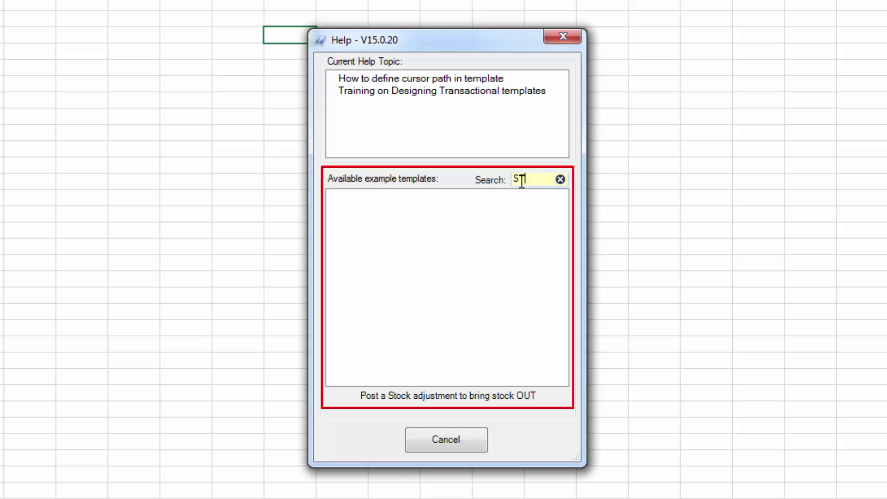
{"action": "key", "text": "BackSpace"}
{"action": "key", "text": "BackSpace"}
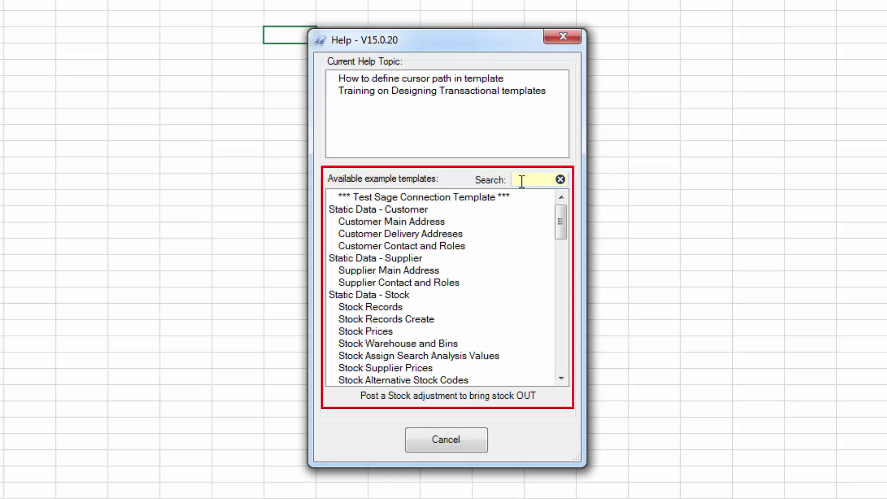
{"action": "type", "text": "AdJU"}
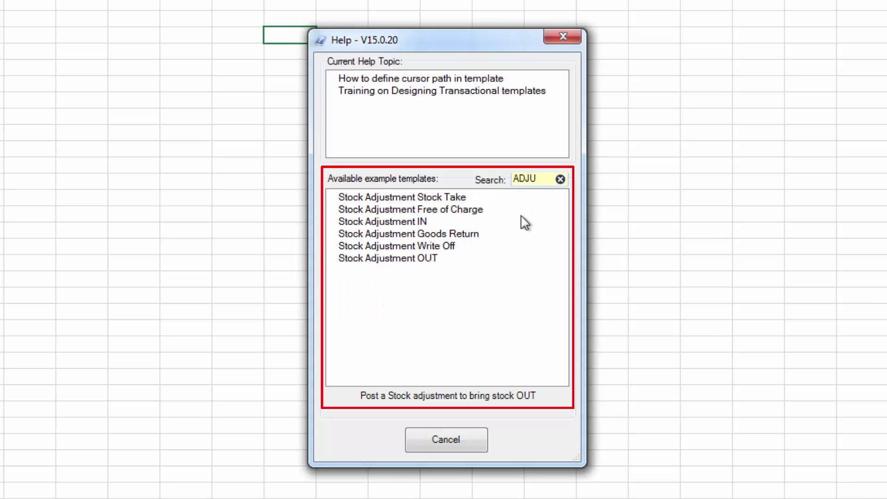
{"action": "left_click", "coordinate": [424, 260]}
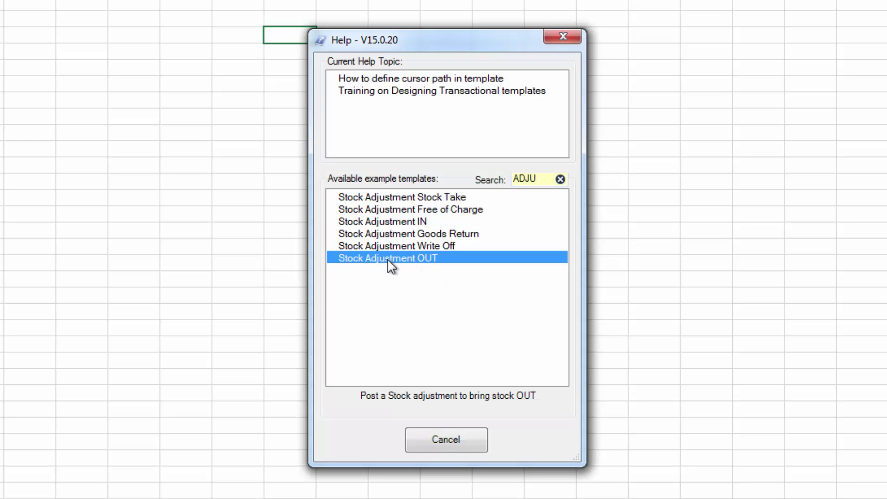
{"action": "double_click", "coordinate": [389, 259]}
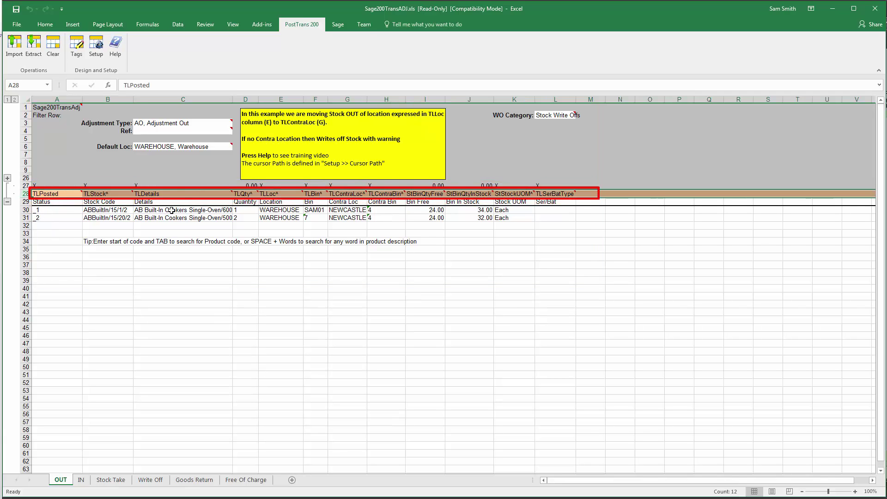
Set the Adjustment Type to AO, Adjustment Out.
{"action": "left_click_drag", "start_coordinate": [171, 210], "coordinate": [173, 234]}
{"action": "left_click", "coordinate": [185, 240]}
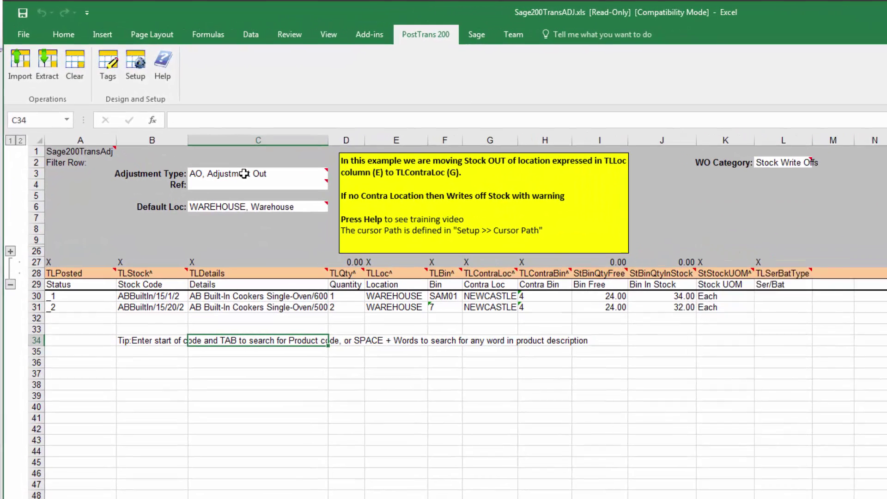
{"action": "left_click", "coordinate": [155, 123]}
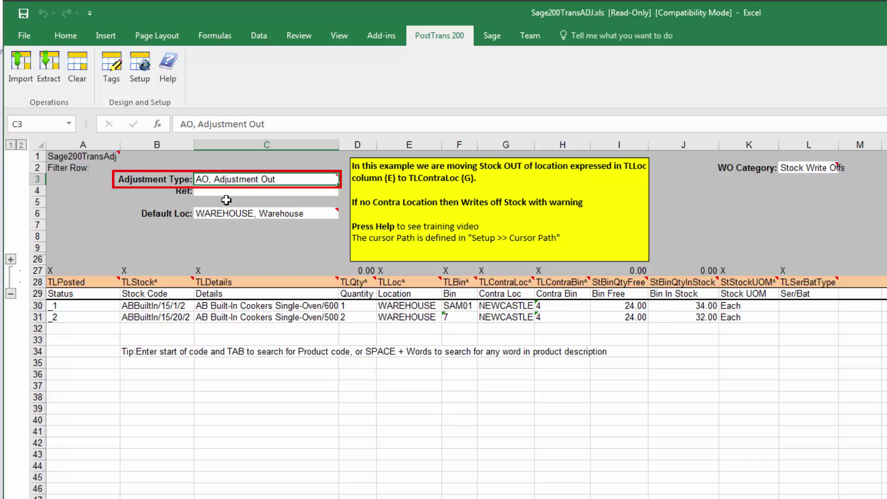
{"action": "key", "text": "Tab"}
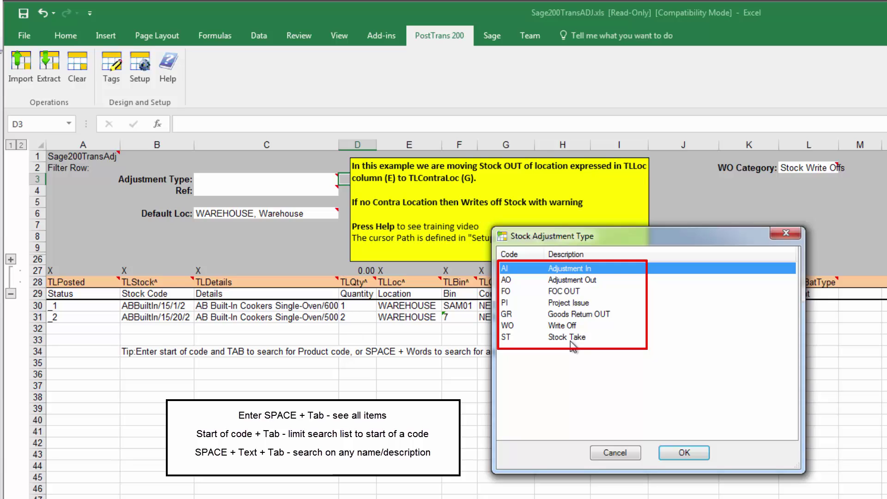
{"action": "left_click", "coordinate": [572, 282]}
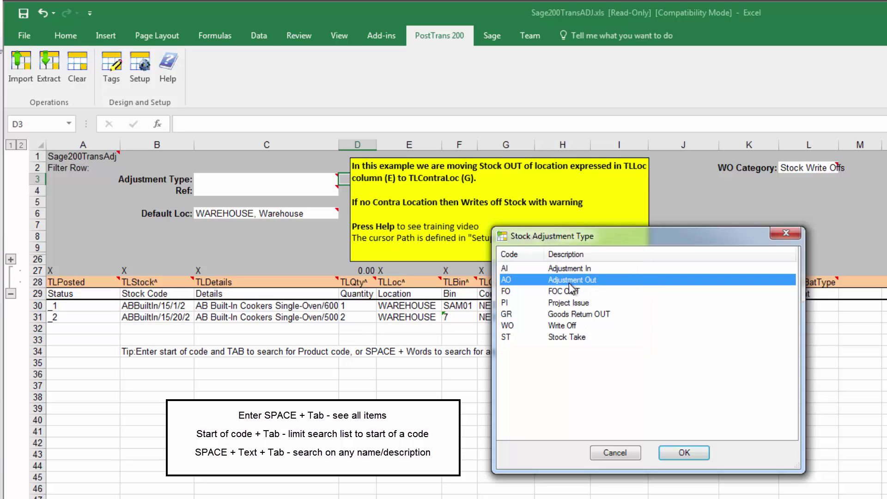
{"action": "double_click", "coordinate": [571, 283]}
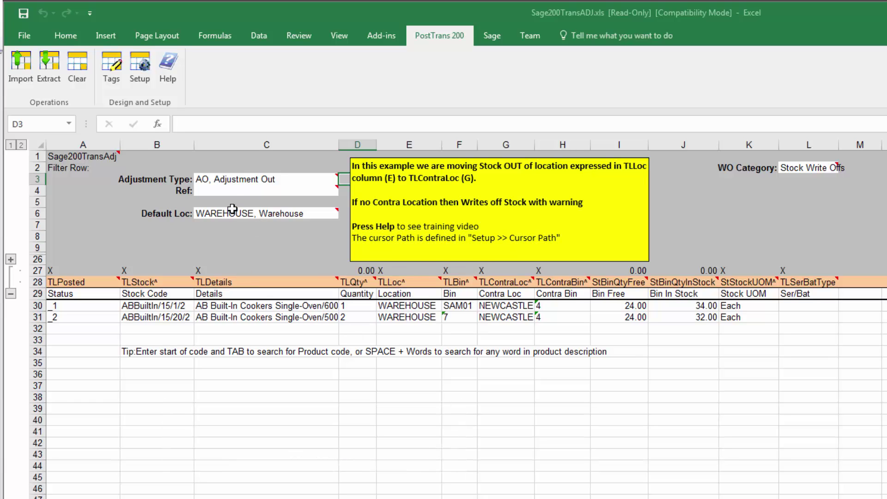
Enter 31212 as the Ref and check the Stock Write Offs WO Category.
{"action": "left_click", "coordinate": [226, 190]}
{"action": "type", "text": "31212"}
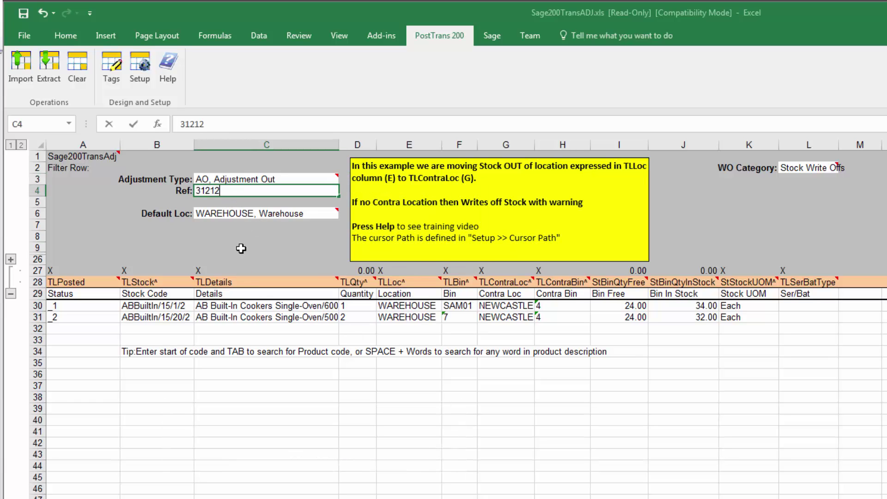
{"action": "left_click", "coordinate": [238, 248]}
{"action": "mouse_move", "coordinate": [239, 217]}
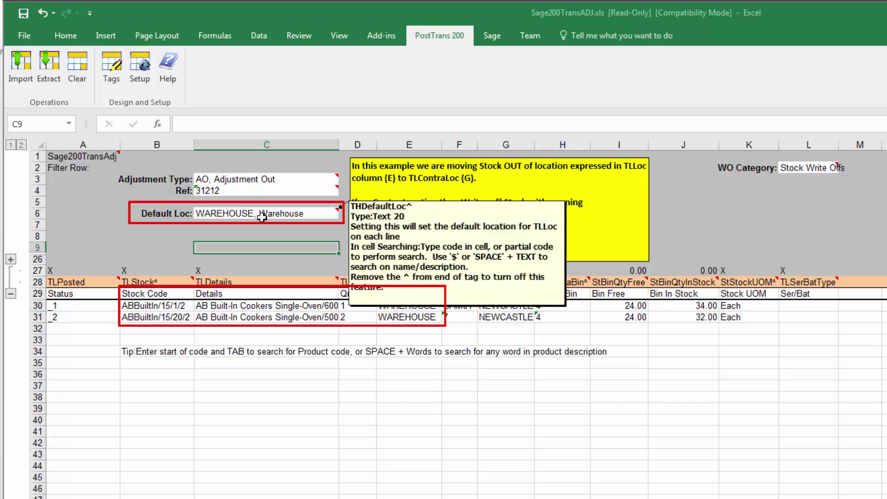
{"action": "left_click", "coordinate": [804, 169]}
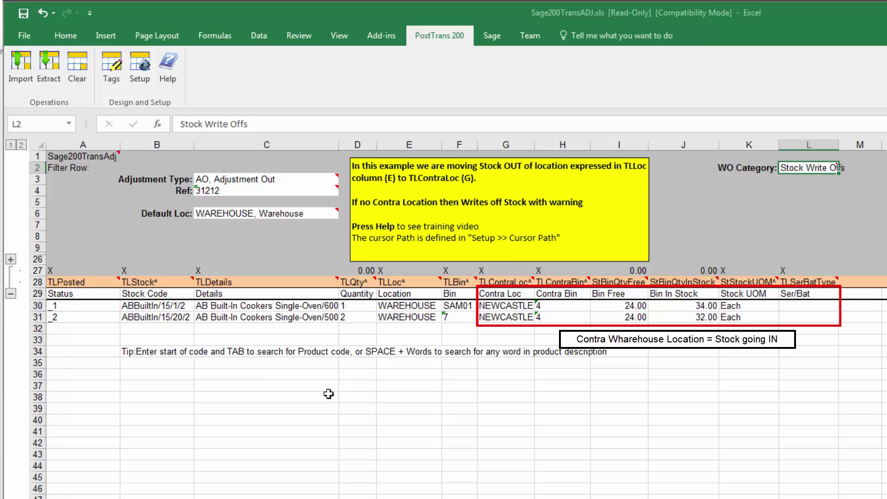
{"action": "left_click", "coordinate": [162, 329]}
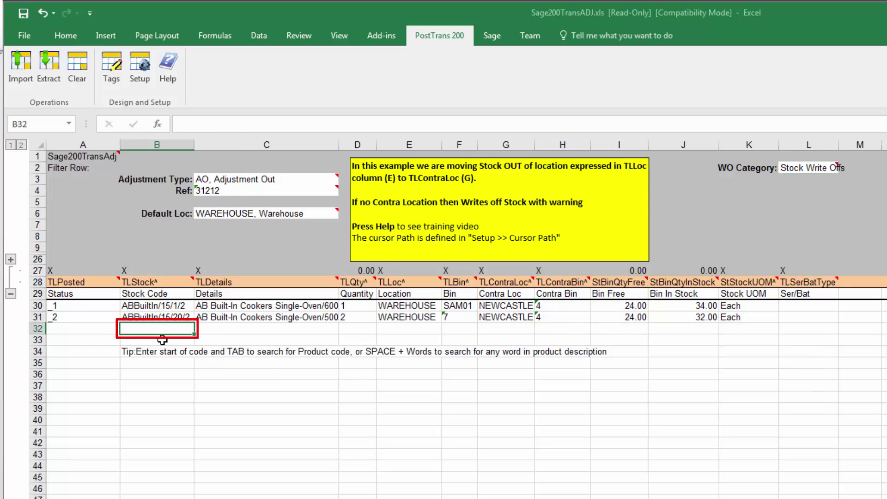
Add a third line for ABBuiltIn/15/21/2 with quantity 3.
{"action": "type", "text": "AB"}
{"action": "key", "text": "Tab"}
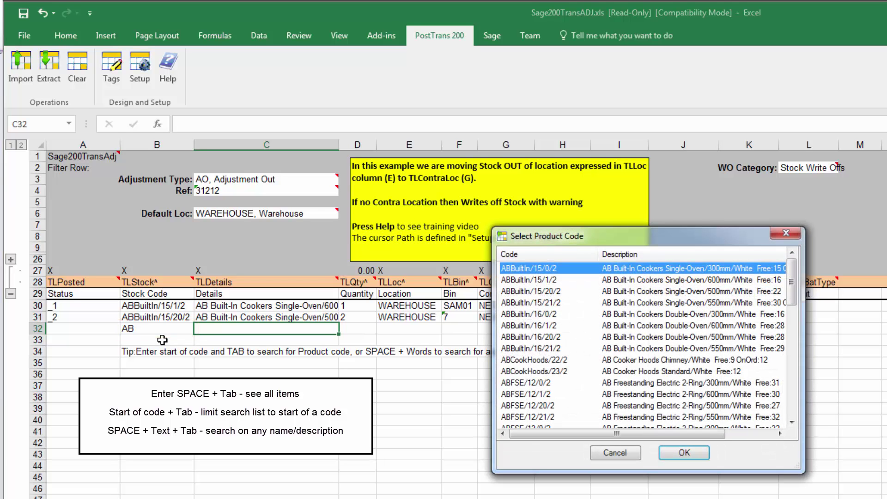
{"action": "key", "text": "Down"}
{"action": "key", "text": "Down"}
{"action": "key", "text": "Down"}
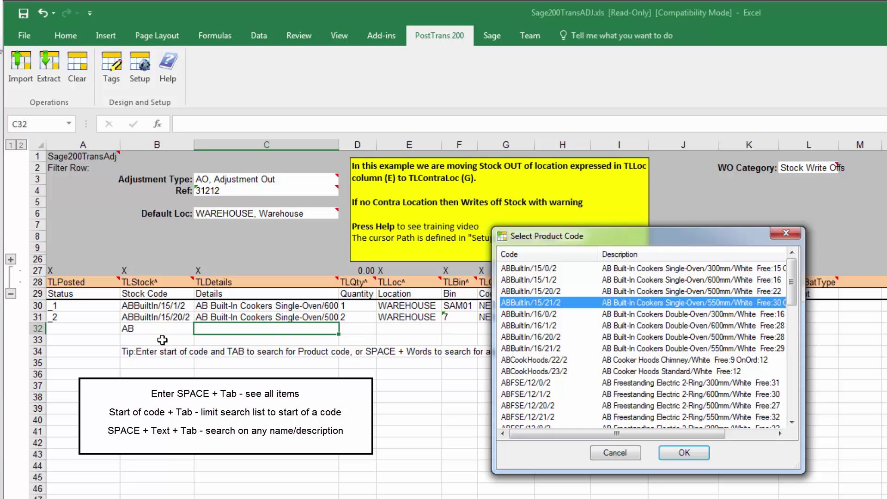
{"action": "left_click_drag", "start_coordinate": [655, 438], "coordinate": [696, 438]}
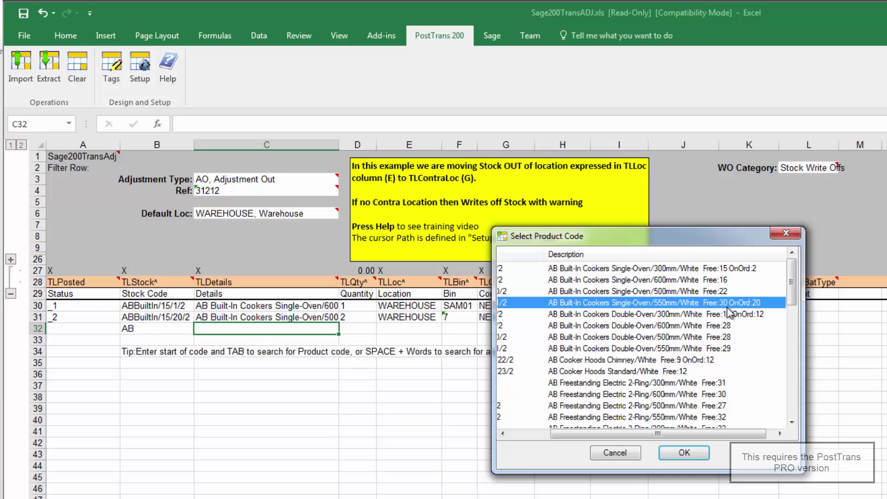
{"action": "double_click", "coordinate": [701, 302]}
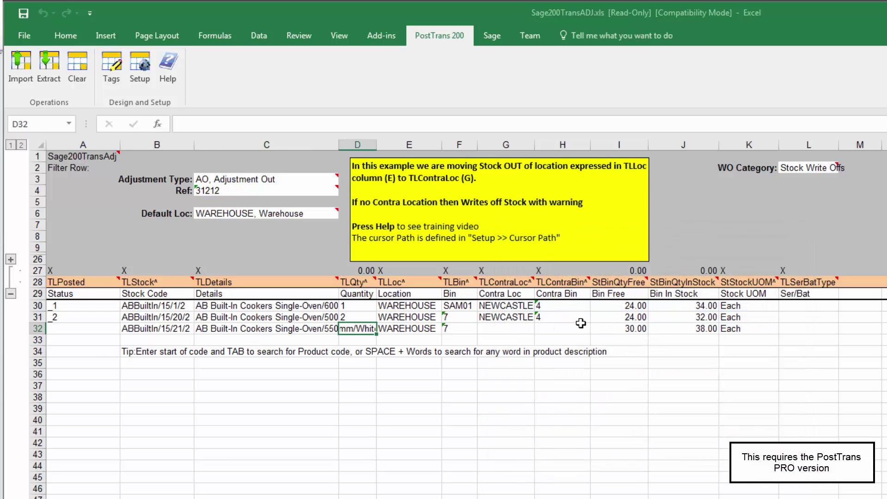
{"action": "type", "text": "3"}
{"action": "key", "text": "Tab"}
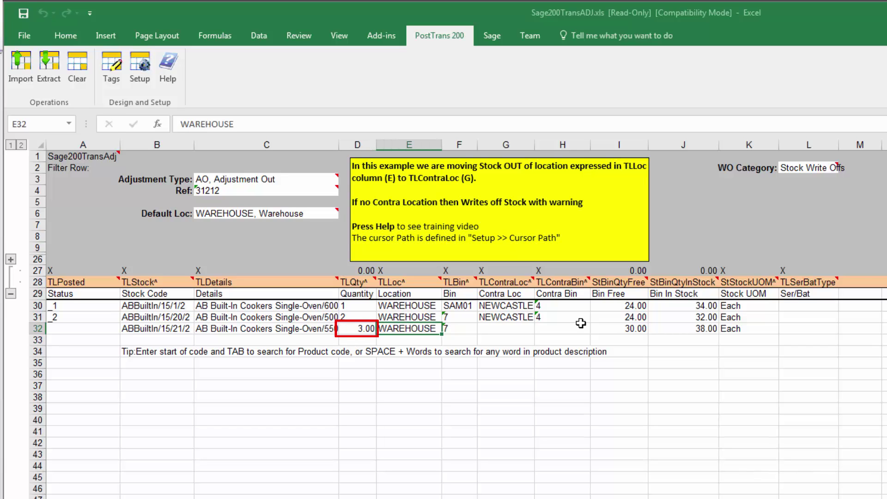
Set that line's contra location to NEWCASTLE bin 4.
{"action": "key", "text": "Tab"}
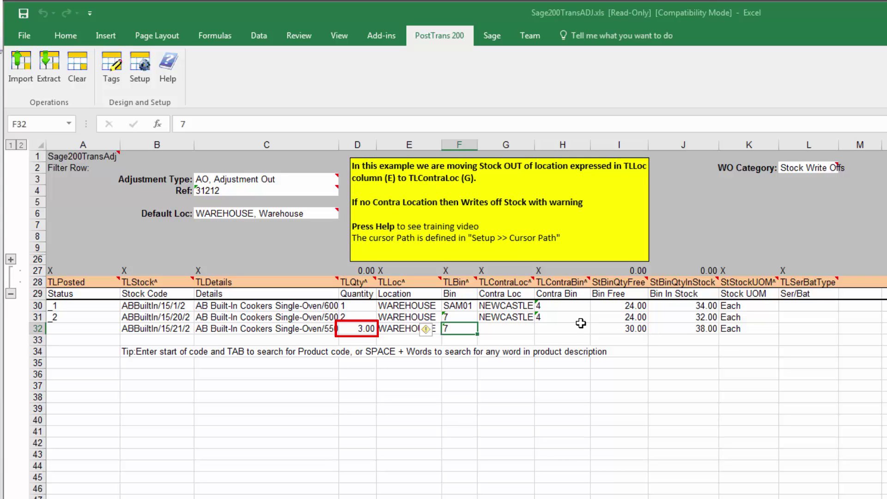
{"action": "key", "text": "Tab"}
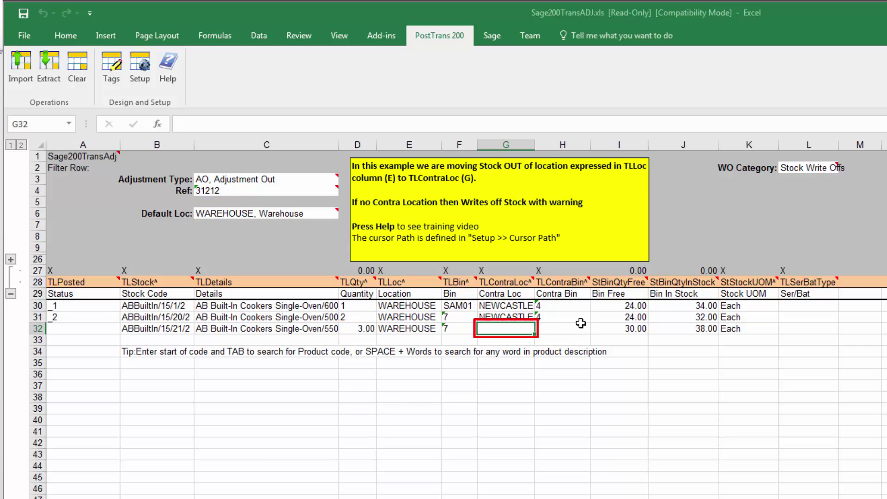
{"action": "key", "text": "Tab"}
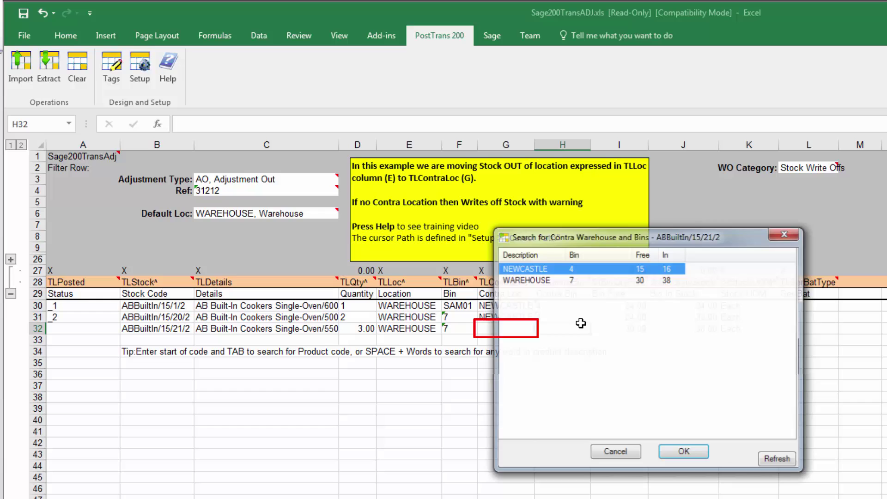
{"action": "key", "text": "Down"}
{"action": "key", "text": "Up"}
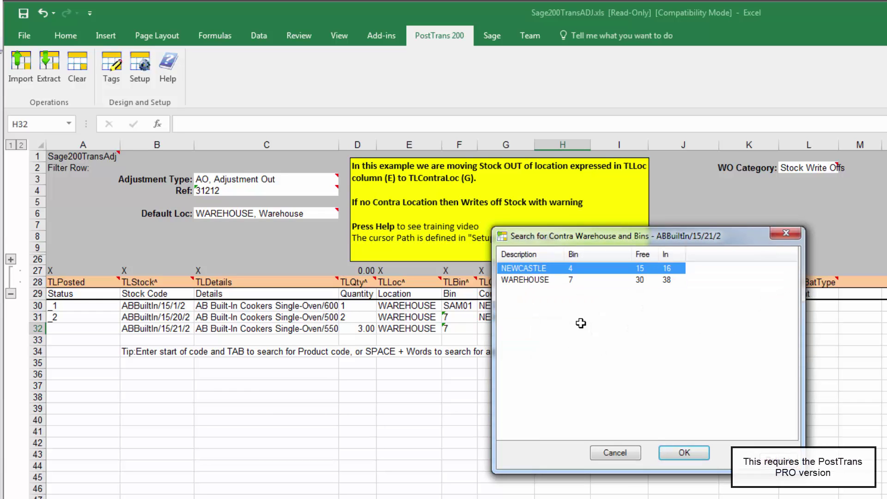
{"action": "key", "text": "Down"}
{"action": "key", "text": "Up"}
{"action": "key", "text": "Return"}
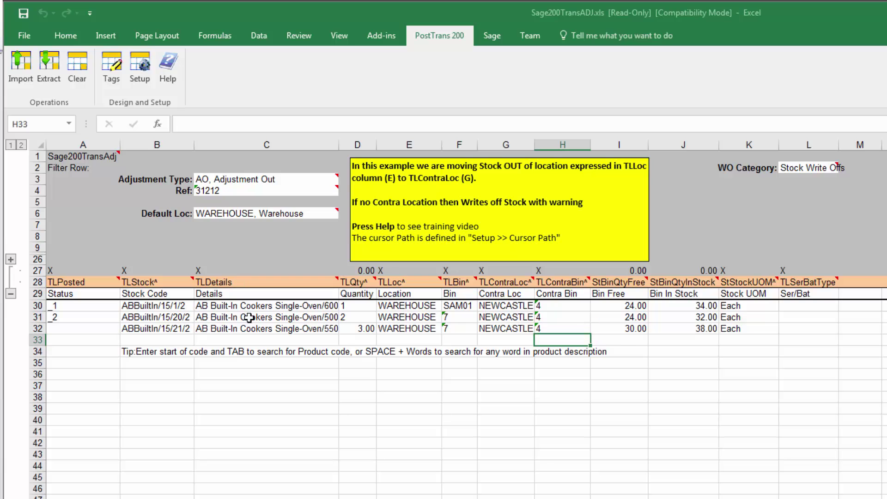
Add a fourth line in row 33 for 2 of ABCookHoods/22/2.
{"action": "left_click", "coordinate": [20, 65]}
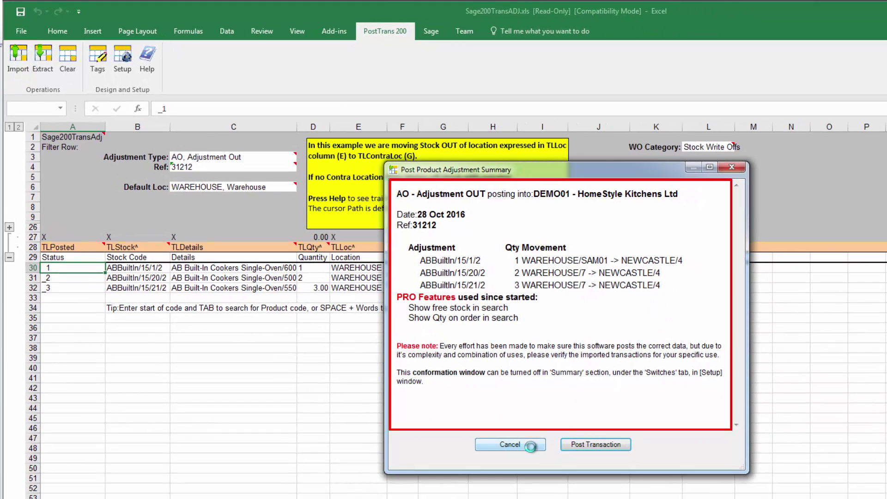
{"action": "left_click", "coordinate": [530, 445]}
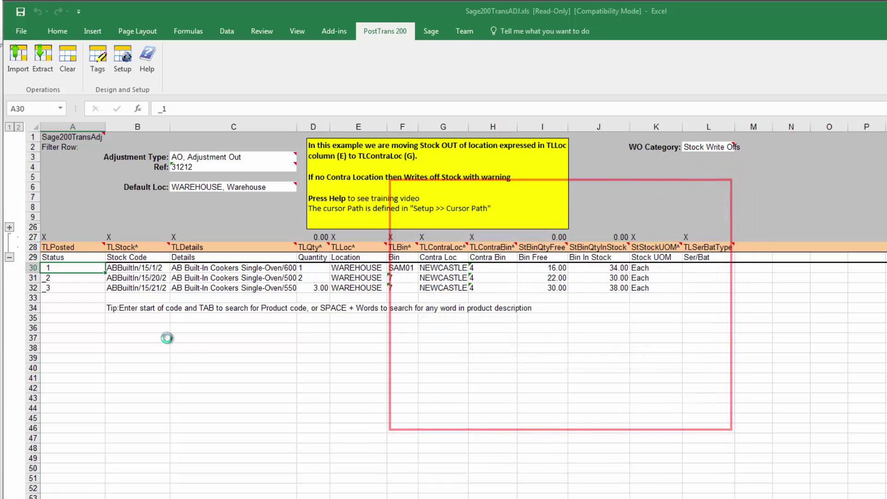
{"action": "left_click", "coordinate": [140, 296]}
{"action": "type", "text": "AB"}
{"action": "key", "text": "Tab"}
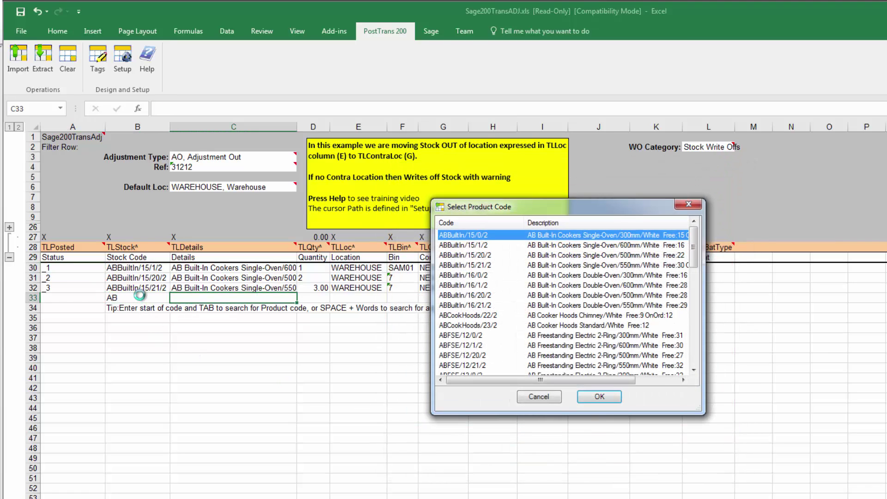
{"action": "key", "text": "Down"}
{"action": "key", "text": "Down"}
{"action": "key", "text": "Down"}
{"action": "key", "text": "Down"}
{"action": "key", "text": "Down"}
{"action": "key", "text": "Down"}
{"action": "key", "text": "Down"}
{"action": "key", "text": "Down"}
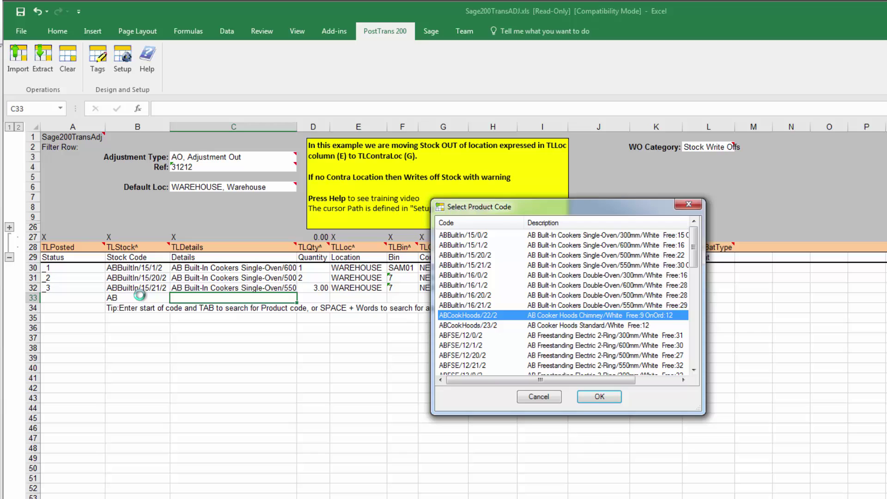
{"action": "key", "text": "Return"}
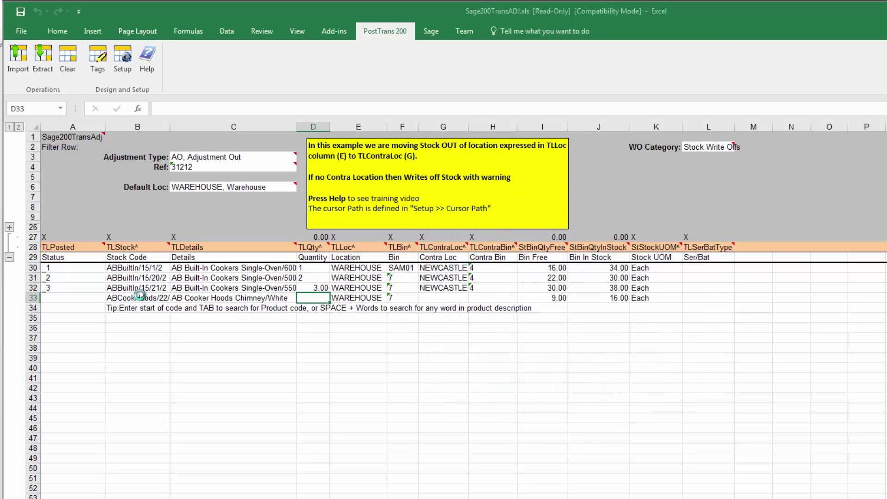
{"action": "type", "text": "2"}
{"action": "key", "text": "Tab"}
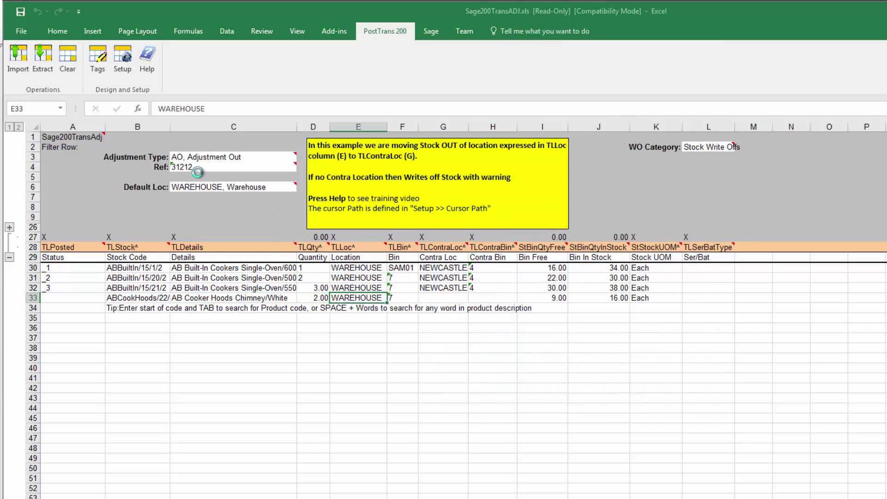
Post the four adjustment lines to Sage 200 and widen column A to read statuses.
{"action": "left_click", "coordinate": [18, 58]}
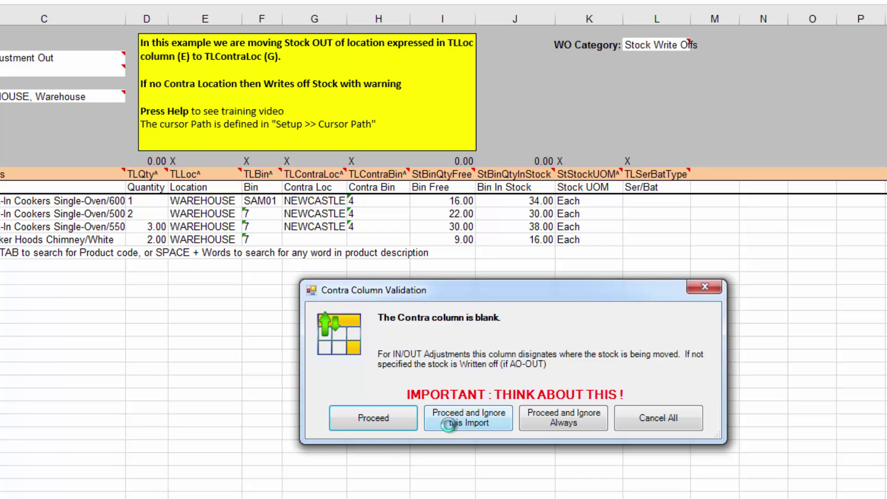
{"action": "left_click", "coordinate": [339, 417]}
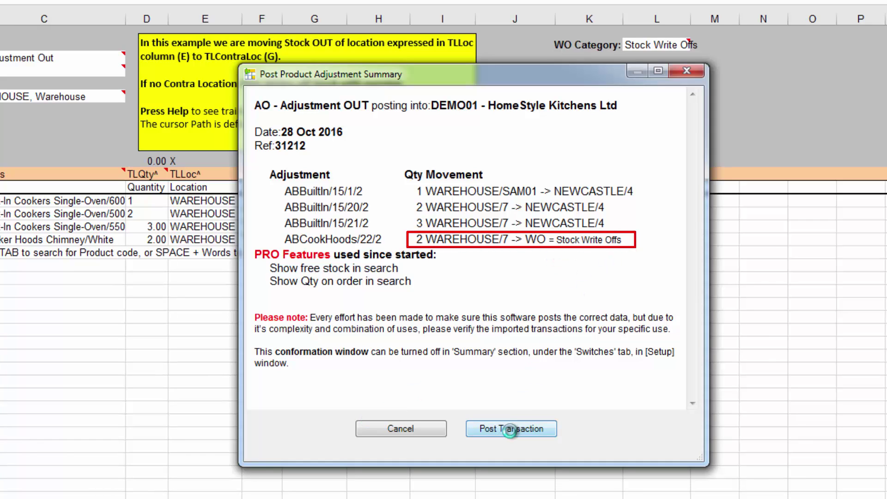
{"action": "left_click", "coordinate": [510, 430]}
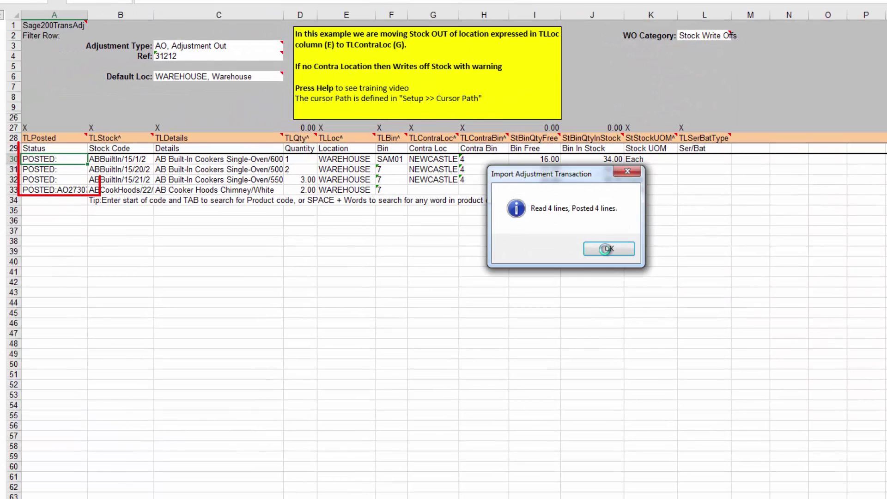
{"action": "left_click", "coordinate": [605, 250]}
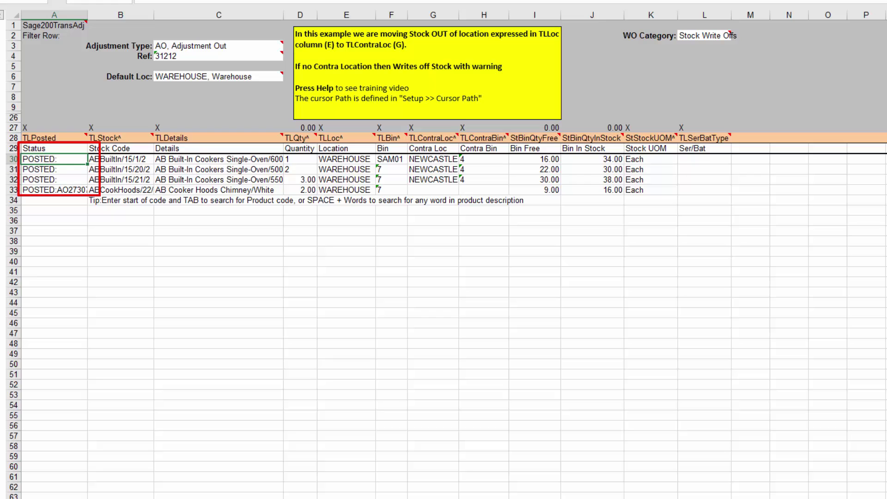
{"action": "left_click_drag", "start_coordinate": [88, 17], "coordinate": [154, 17]}
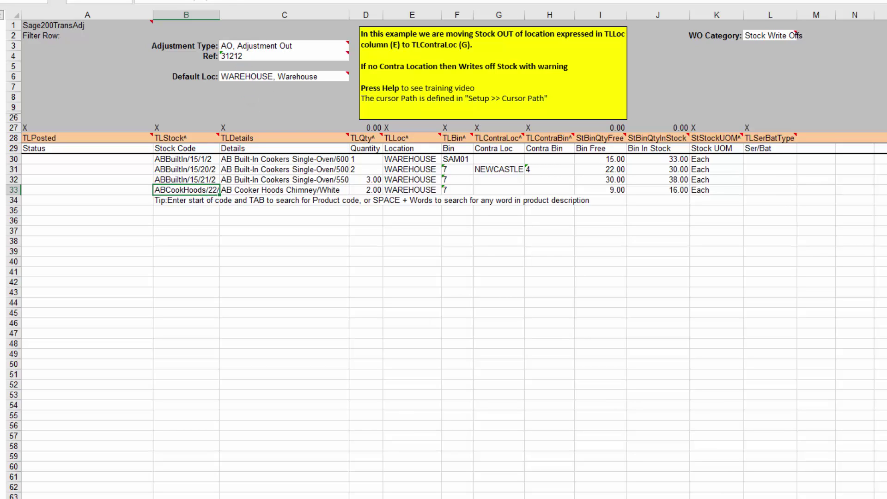
In Sage 200, look up ABCookHoods/22/2 in the Stock List and view its movement history.
{"action": "key", "text": "alt+Tab"}
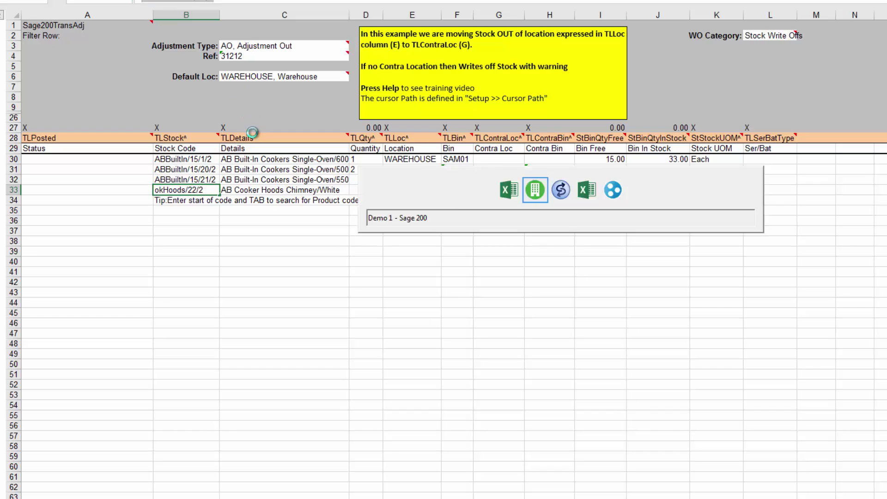
{"action": "left_click", "coordinate": [406, 8]}
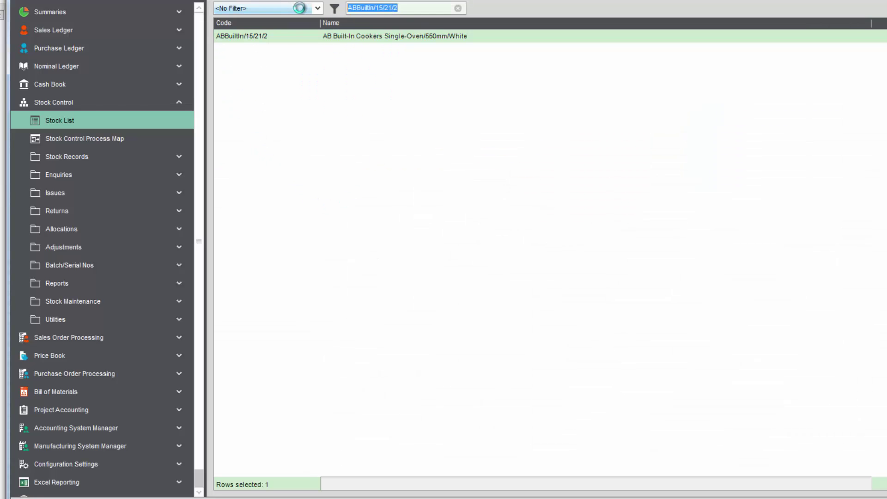
{"action": "type", "text": "ABCookHoods/22/2"}
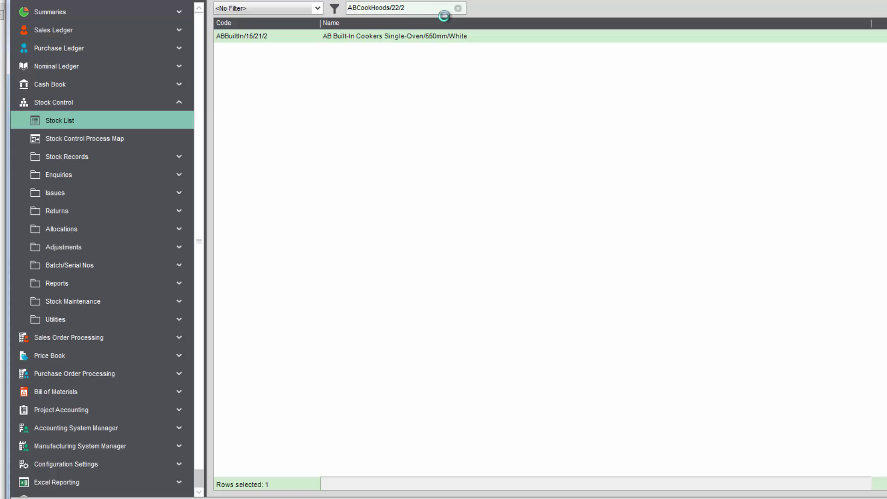
{"action": "left_click", "coordinate": [492, 41]}
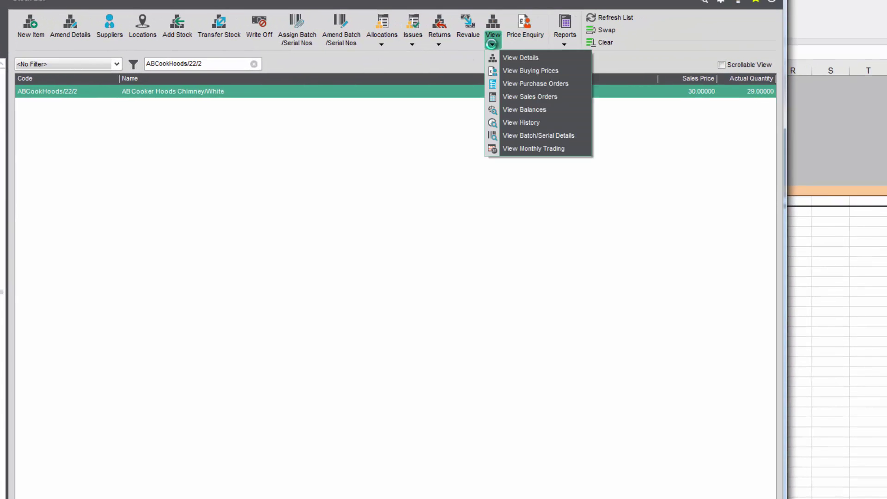
{"action": "left_click", "coordinate": [507, 122]}
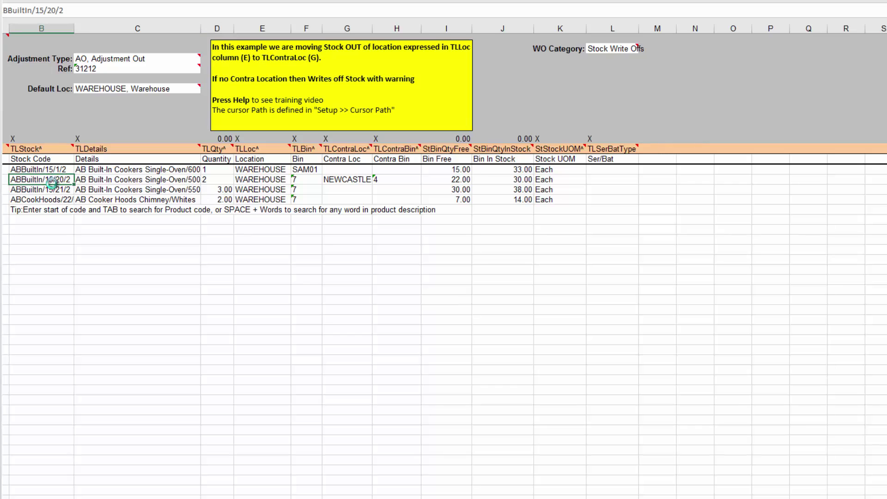
Copy ABBuiltIn/15/20/2 from the sheet and view its movement history in Sage 200.
{"action": "left_click_drag", "start_coordinate": [68, 12], "coordinate": [5, 11]}
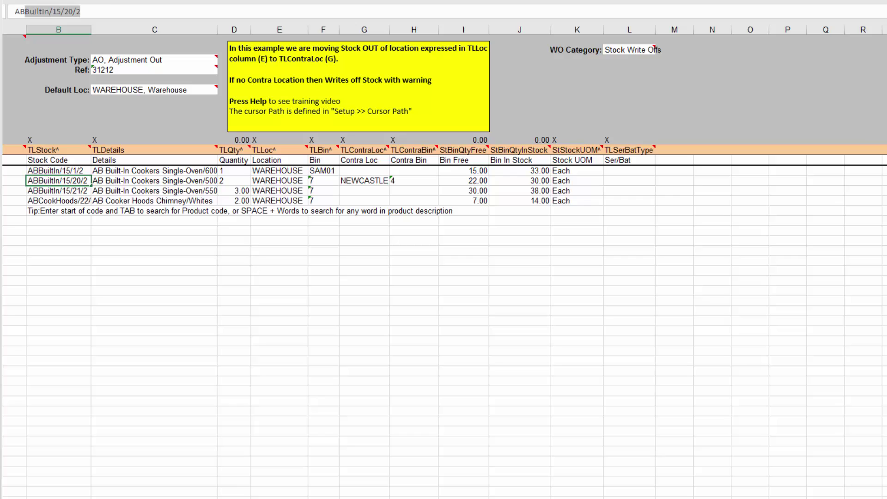
{"action": "left_click", "coordinate": [84, 12]}
{"action": "key", "text": "shift+Home"}
{"action": "key", "text": "ctrl+c"}
{"action": "key", "text": "alt+Tab"}
{"action": "key", "text": "alt+Tab"}
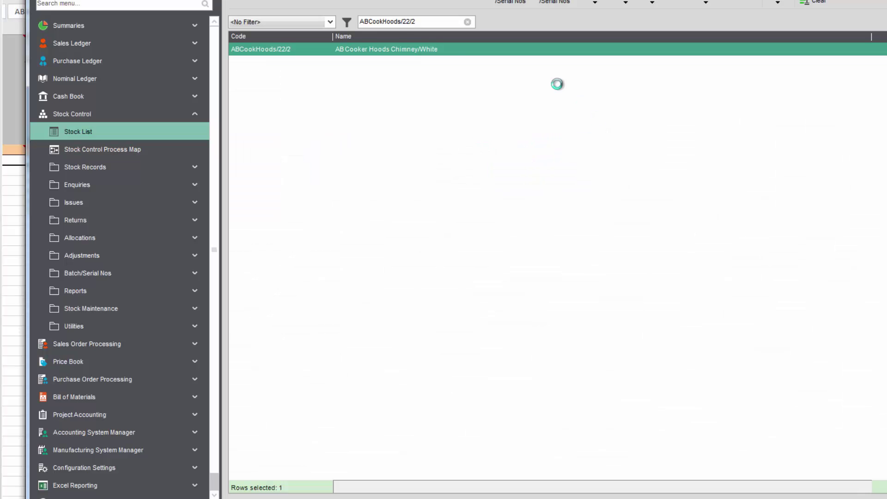
{"action": "key", "text": "ctrl+v"}
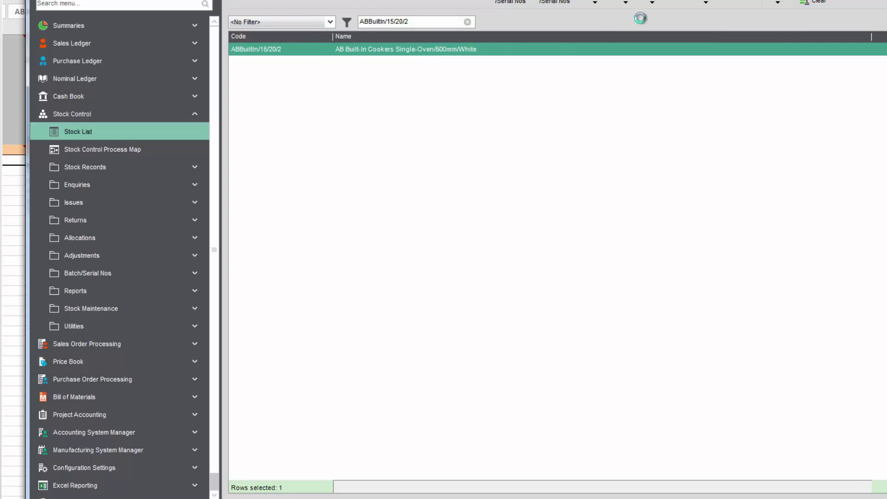
{"action": "left_click", "coordinate": [706, 2]}
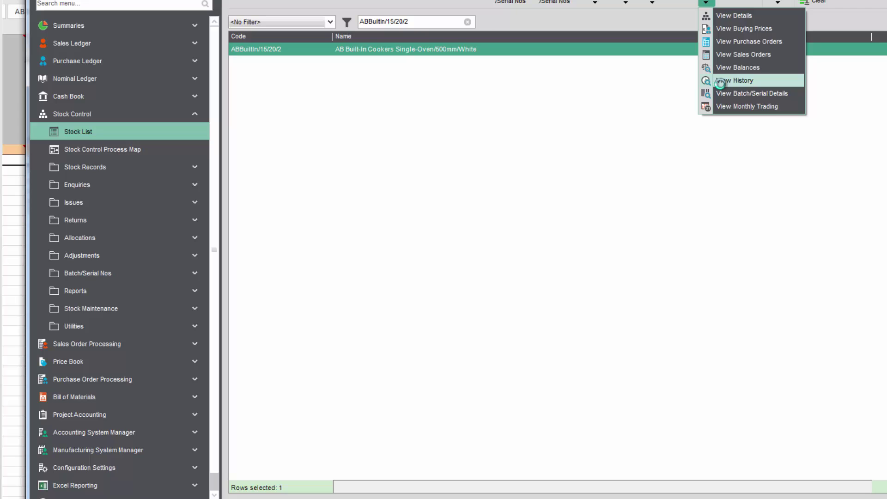
{"action": "left_click", "coordinate": [720, 80]}
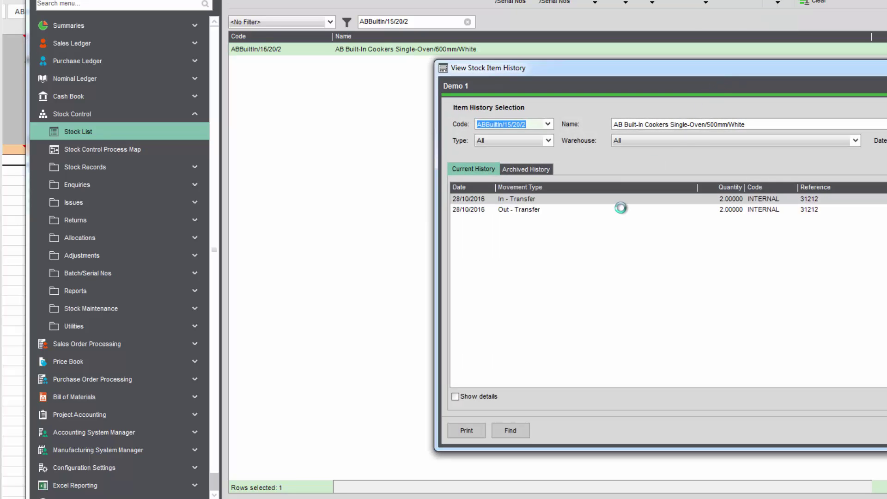
{"action": "key", "text": "alt+Tab"}
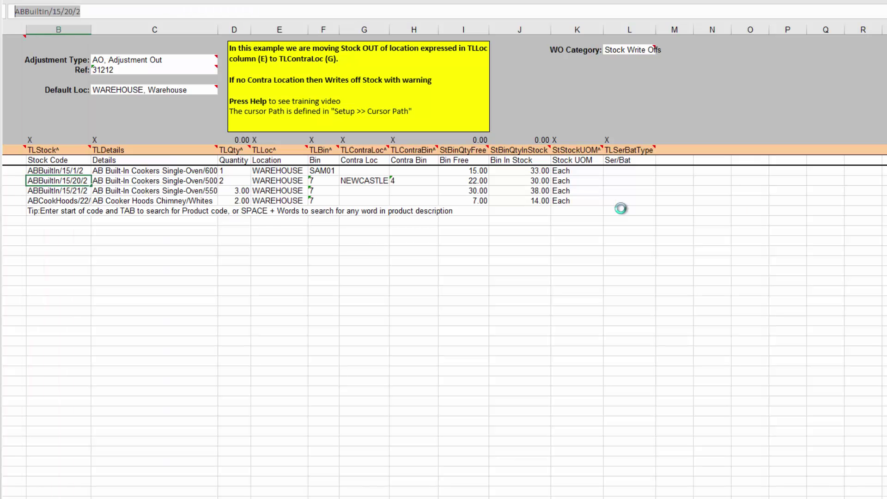
Place the ABBuiltIn/15/20/2 history beside the sheet, inspect its Out - Transfer entry, then close it.
{"action": "key", "text": "alt+Tab"}
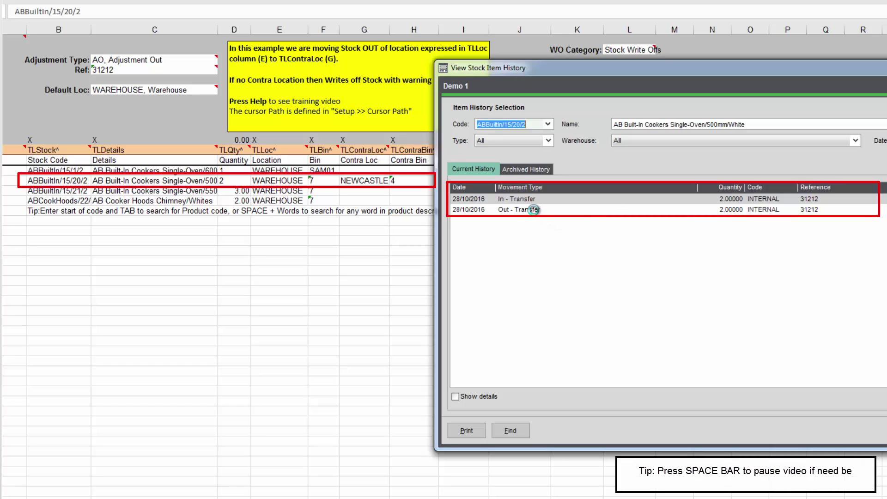
{"action": "mouse_move", "coordinate": [670, 76]}
{"action": "left_mouse_down"}
{"action": "mouse_move", "coordinate": [694, 185]}
{"action": "mouse_move", "coordinate": [727, 139]}
{"action": "left_mouse_up"}
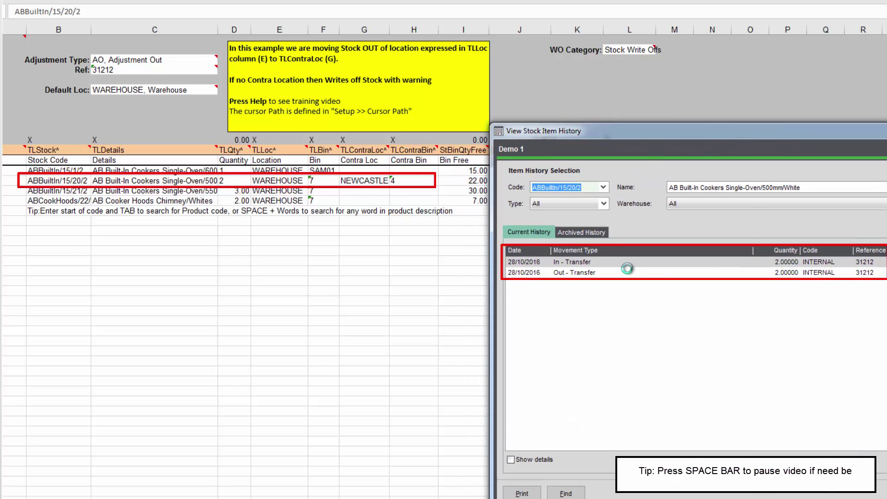
{"action": "left_click", "coordinate": [613, 273]}
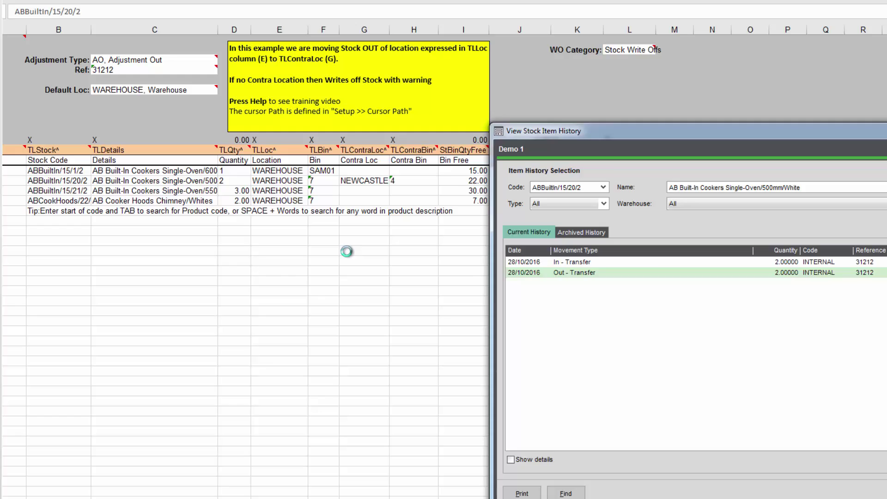
{"action": "key", "text": "Escape"}
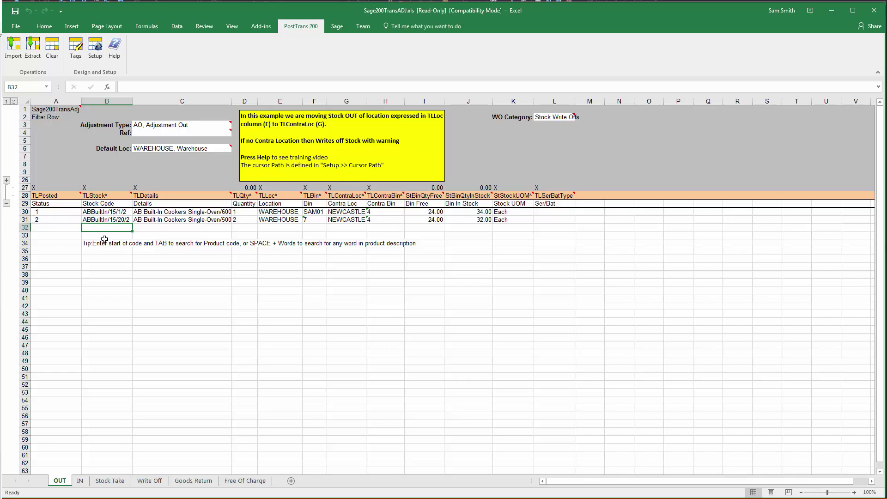
Start the stock extract, accept the zero-quantity switch and decline fetching existing stock codes.
{"action": "left_click", "coordinate": [33, 53]}
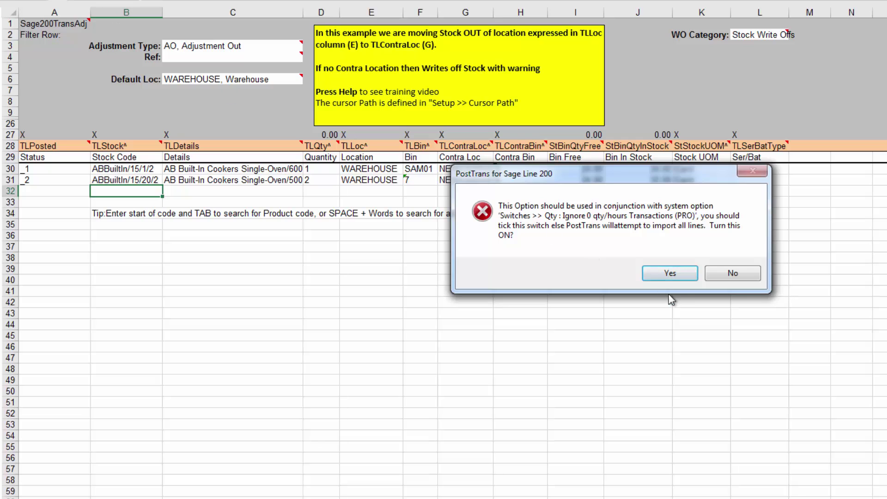
{"action": "left_click", "coordinate": [677, 276]}
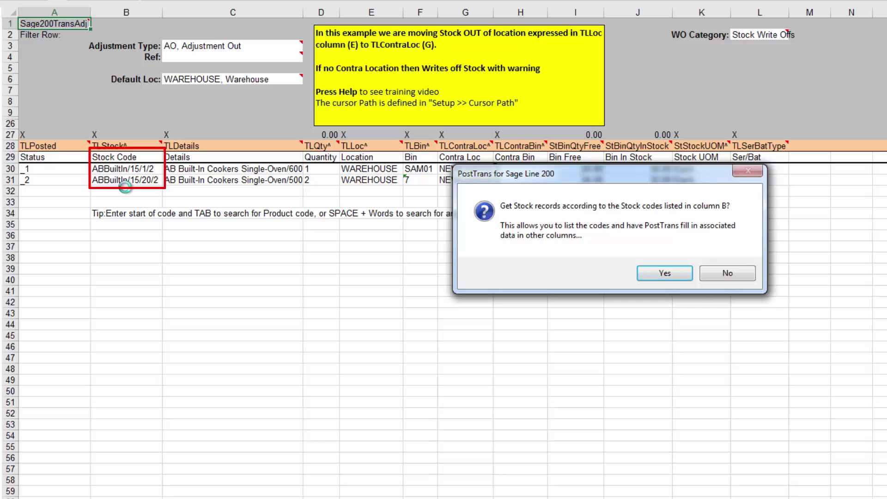
{"action": "left_click", "coordinate": [736, 277]}
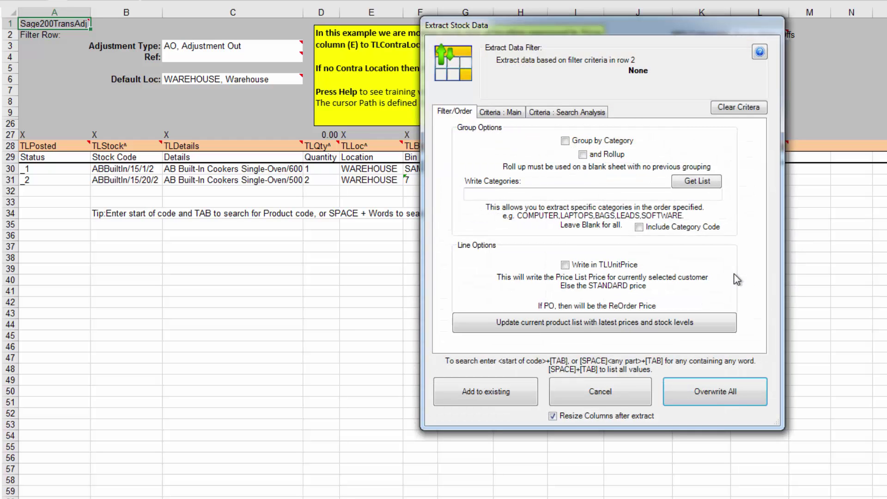
Filter the extract to BEECH/OAK wood and BEIGE/WHITE/GREY colours, then overwrite all sheet rows.
{"action": "left_click", "coordinate": [746, 115]}
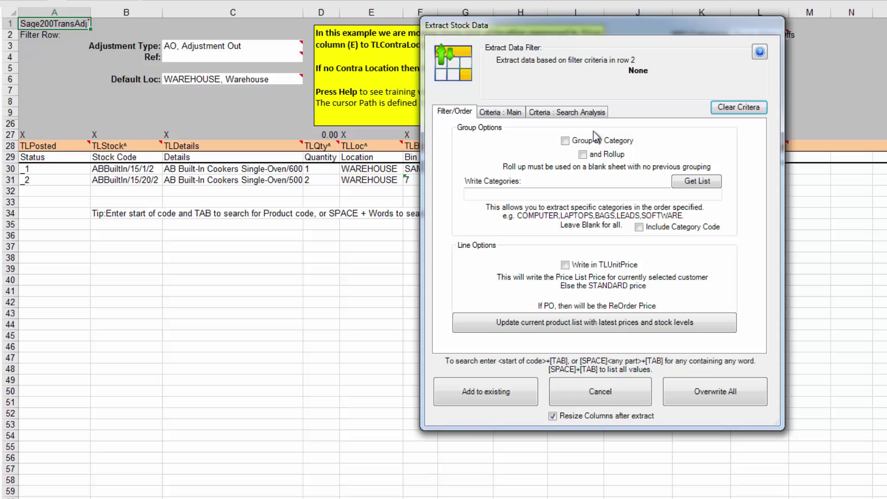
{"action": "left_click", "coordinate": [587, 115]}
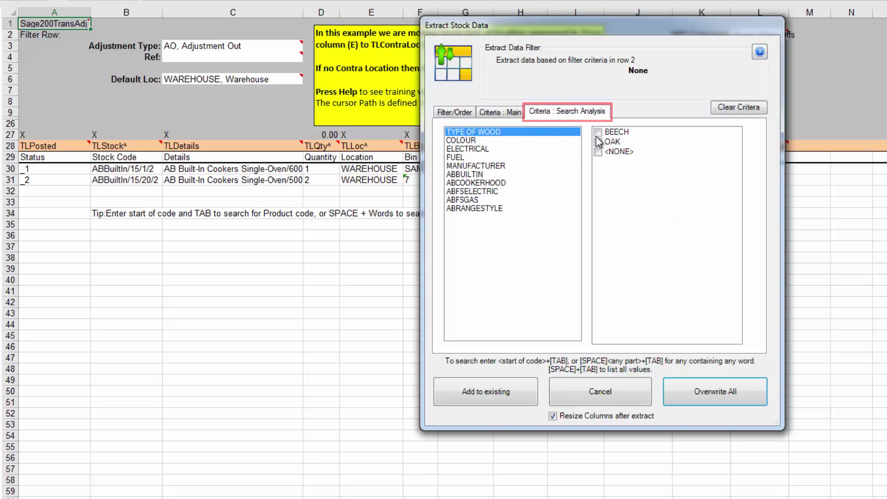
{"action": "left_click", "coordinate": [598, 132]}
{"action": "left_click", "coordinate": [598, 141]}
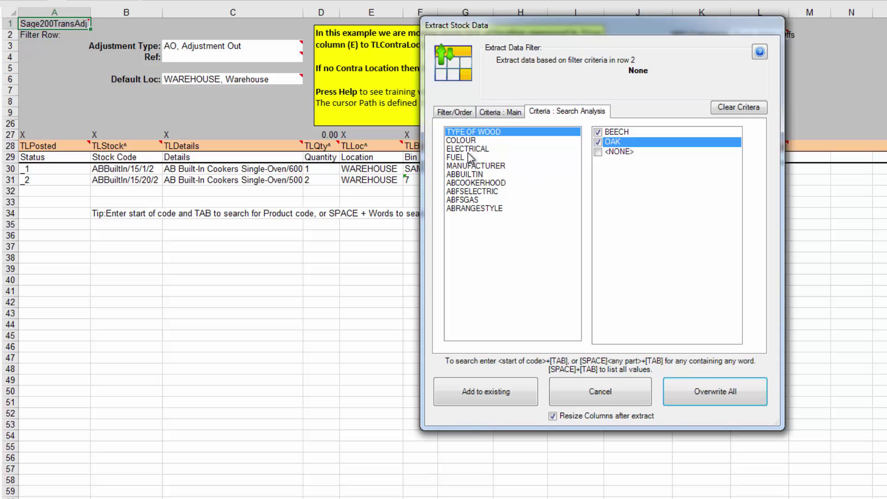
{"action": "left_click", "coordinate": [461, 140]}
{"action": "left_click", "coordinate": [598, 151]}
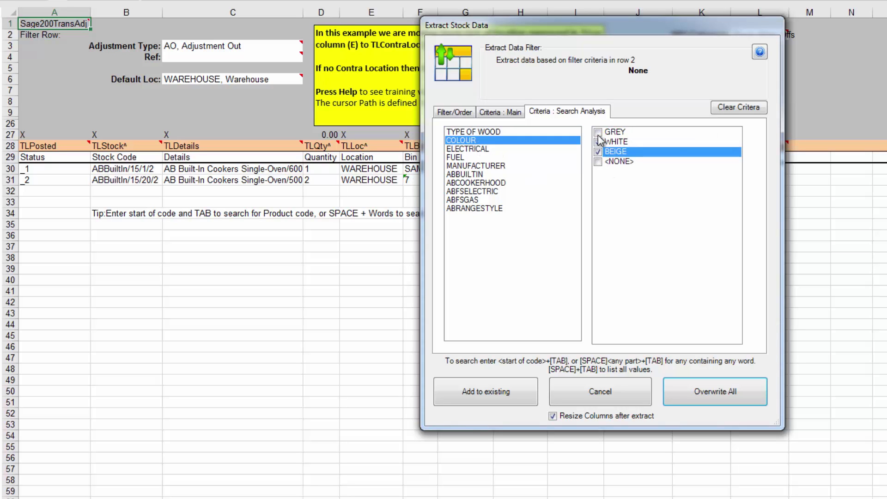
{"action": "left_click", "coordinate": [597, 141]}
{"action": "left_click", "coordinate": [597, 132]}
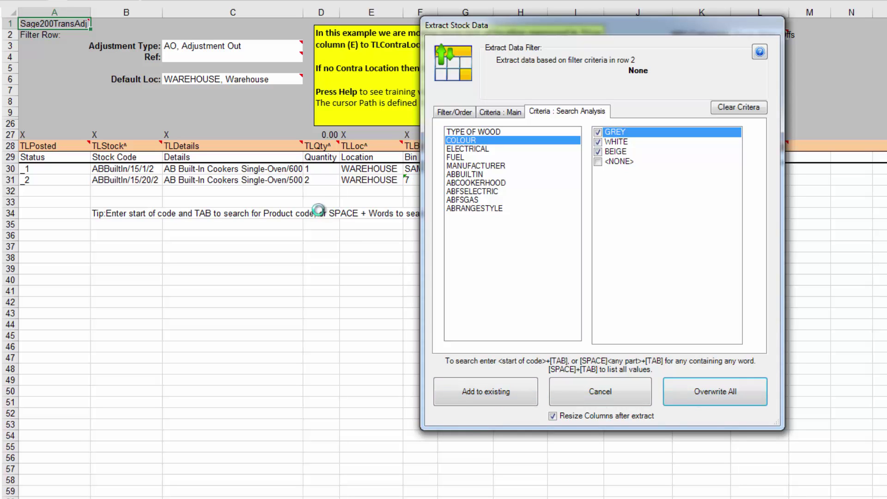
{"action": "left_click", "coordinate": [714, 395]}
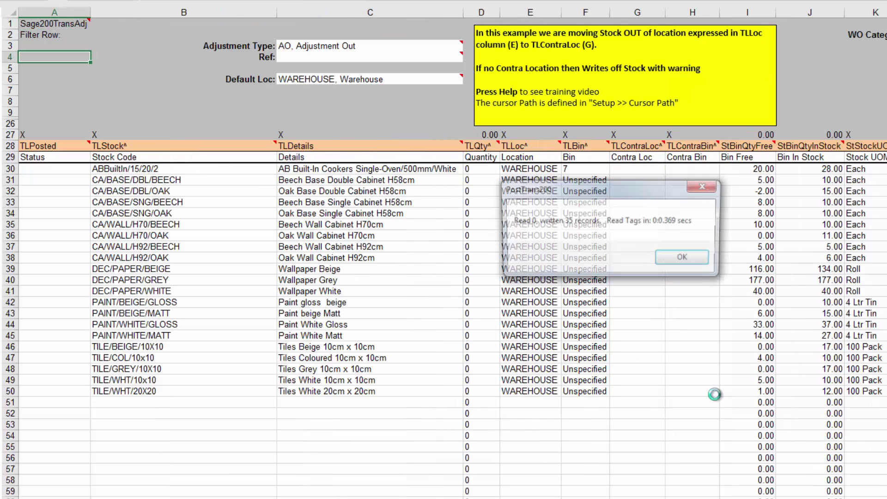
Give the Beech Base Double Cabinet quantity 1 with FACTORY as contra location.
{"action": "left_click", "coordinate": [682, 262]}
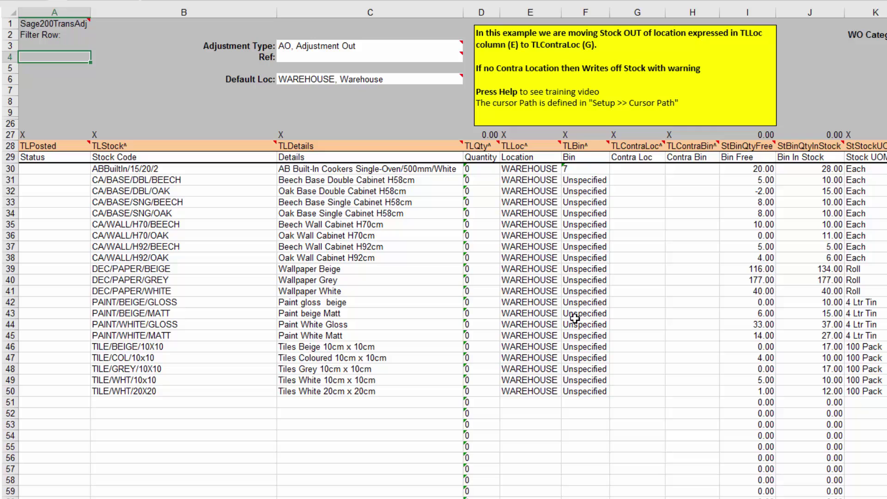
{"action": "left_click", "coordinate": [490, 170]}
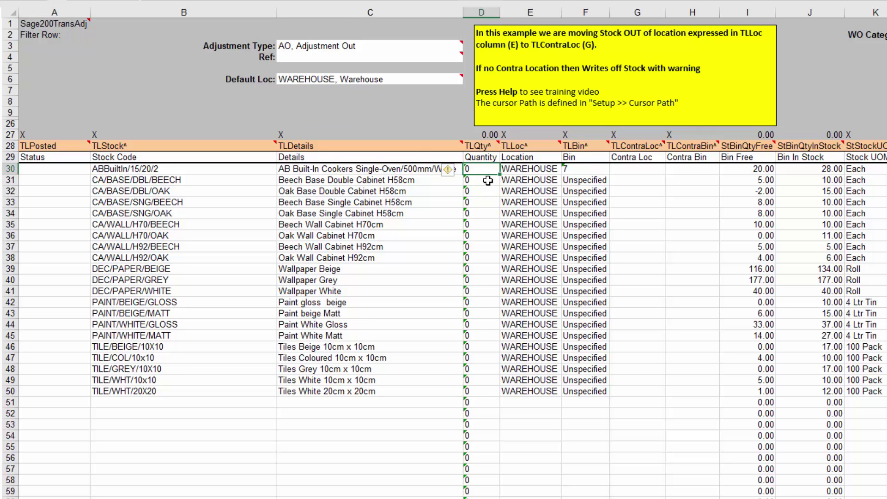
{"action": "left_click", "coordinate": [486, 181]}
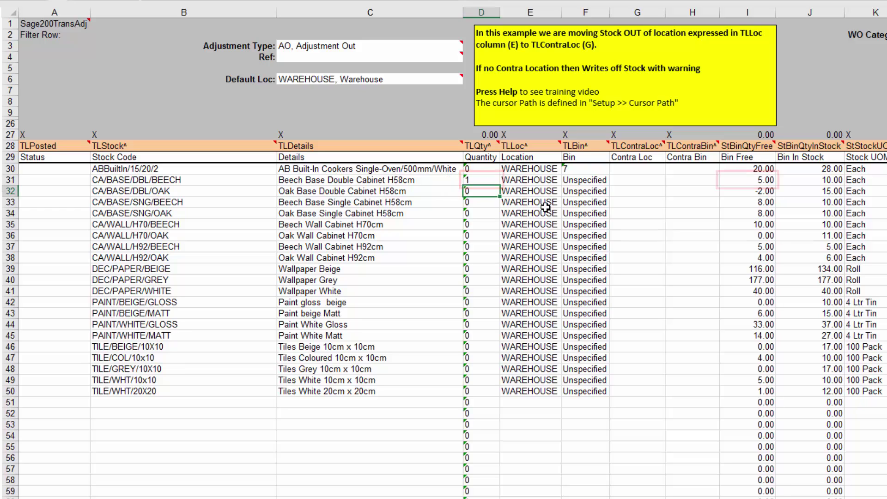
{"action": "type", "text": "1"}
{"action": "key", "text": "Return"}
{"action": "key", "text": "Return"}
{"action": "key", "text": "Return"}
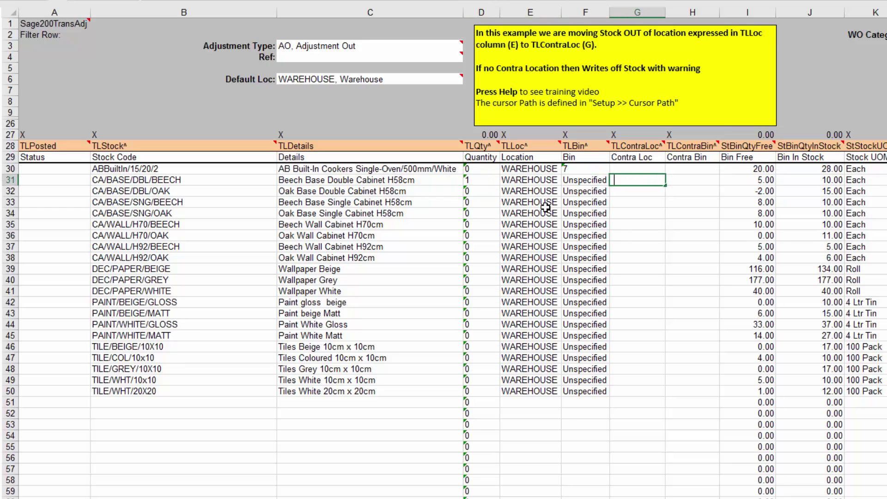
{"action": "key", "text": "Return"}
{"action": "key", "text": "Down"}
{"action": "key", "text": "Return"}
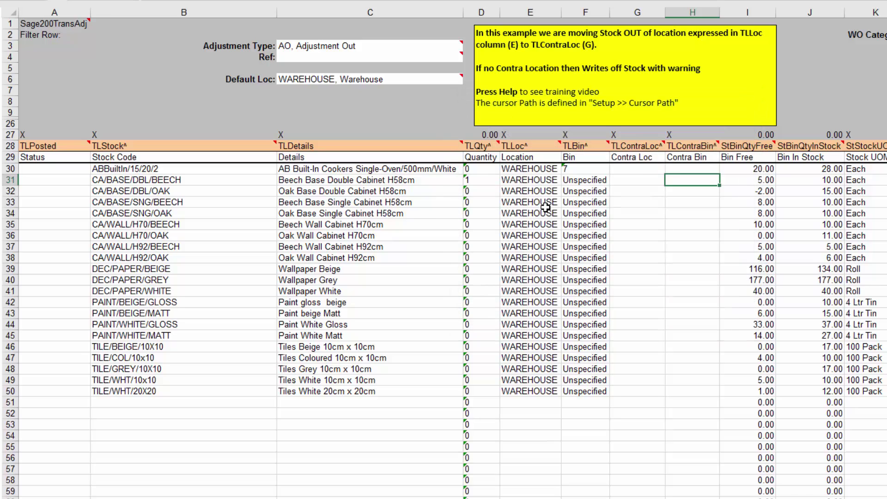
Give the Beech Base Single Cabinet quantity 1, typing FACTORY as contra location.
{"action": "left_click", "coordinate": [486, 205]}
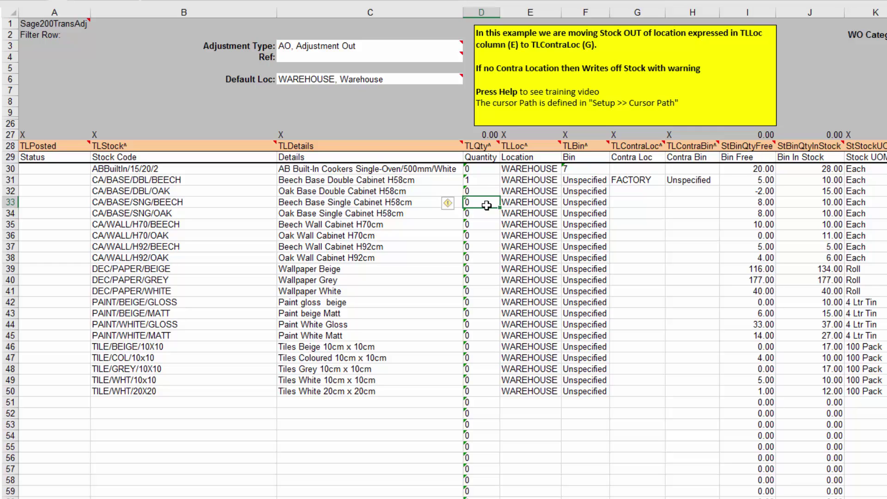
{"action": "type", "text": "1"}
{"action": "key", "text": "Return"}
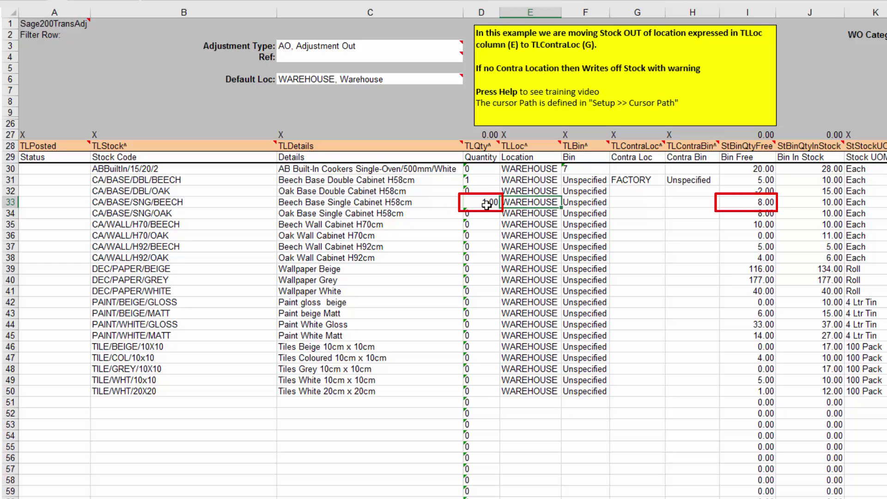
{"action": "key", "text": "Return"}
{"action": "type", "text": "FACTORY"}
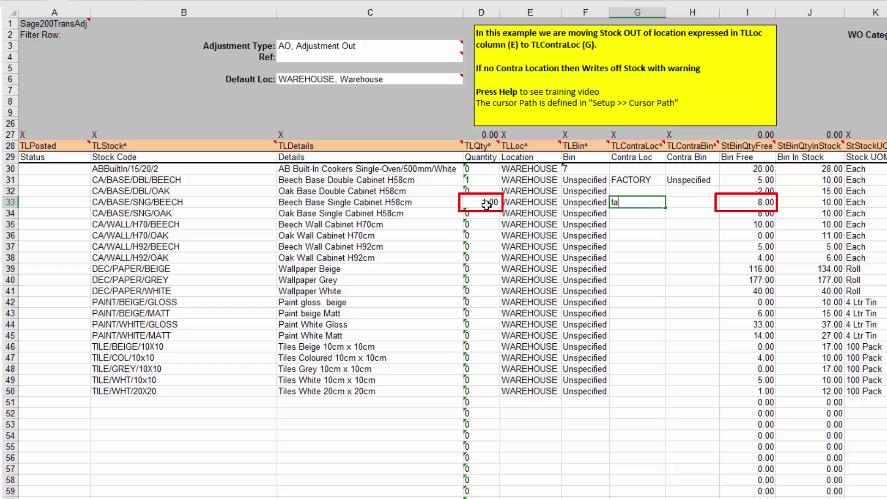
{"action": "key", "text": "Return"}
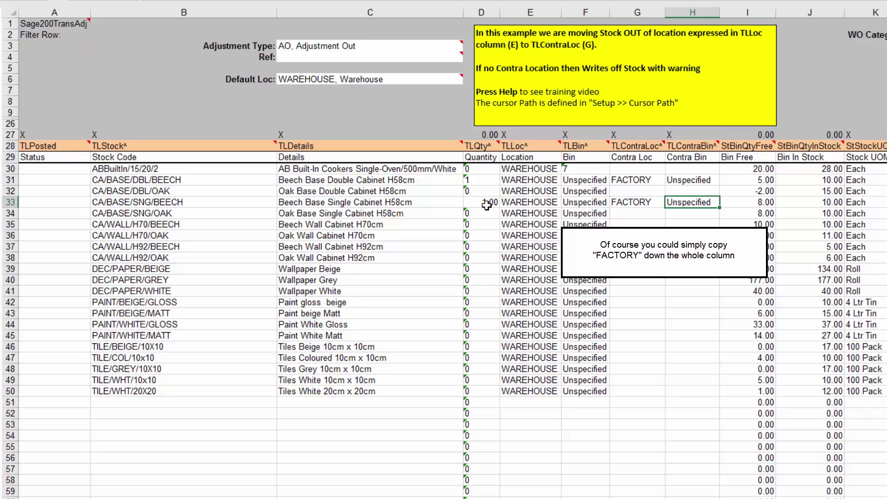
{"action": "key", "text": "Return"}
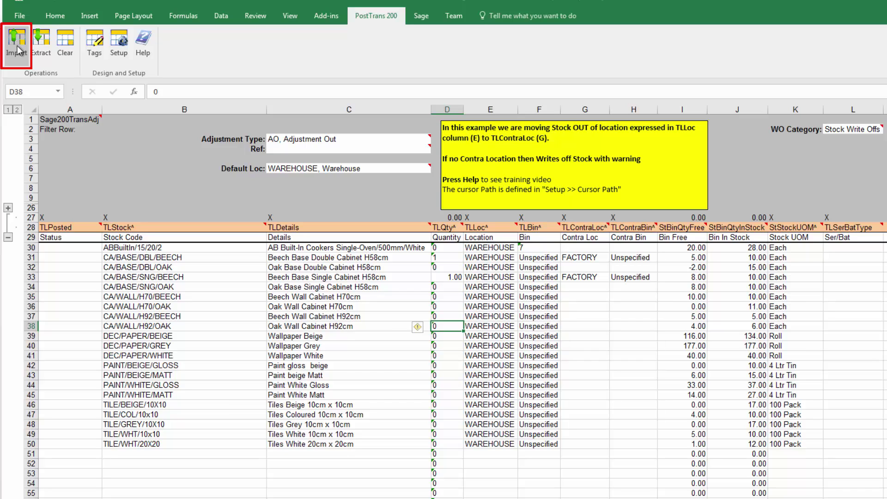
Import both beech cabinet lines and post them to Sage as WAREHOUSE-to-FACTORY adjustments.
{"action": "left_click", "coordinate": [16, 46]}
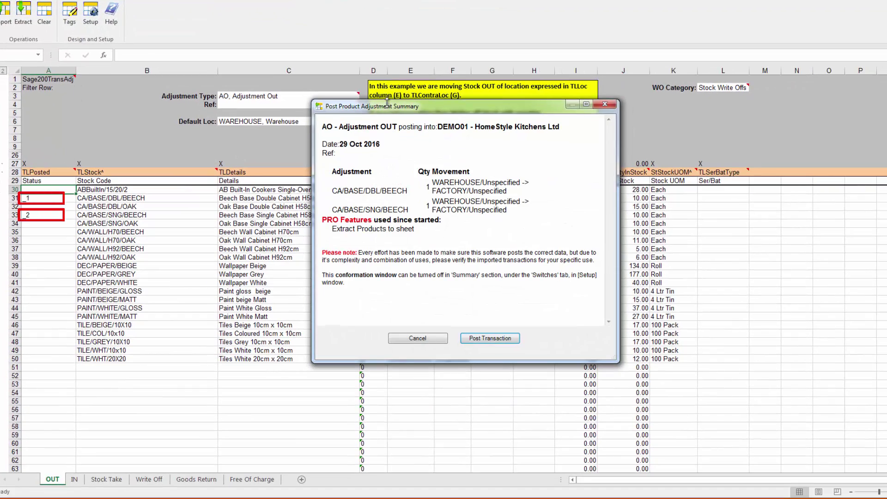
{"action": "left_click_drag", "start_coordinate": [388, 109], "coordinate": [674, 131]}
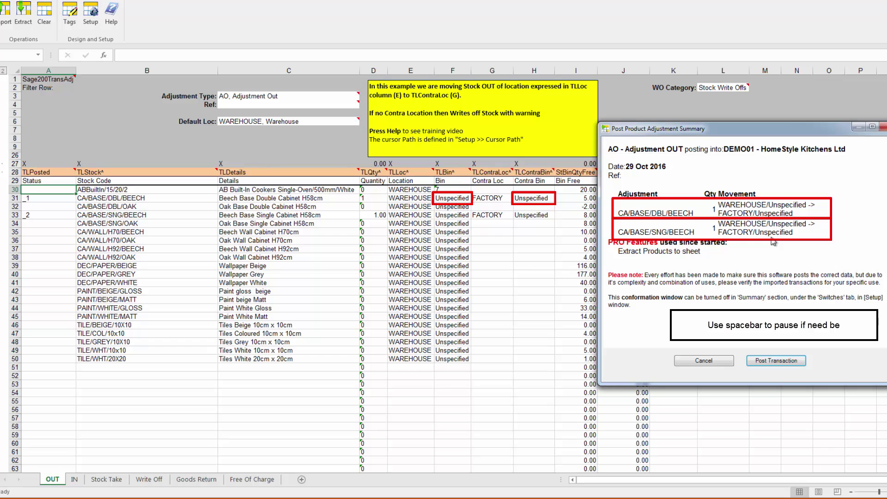
{"action": "left_click", "coordinate": [772, 362]}
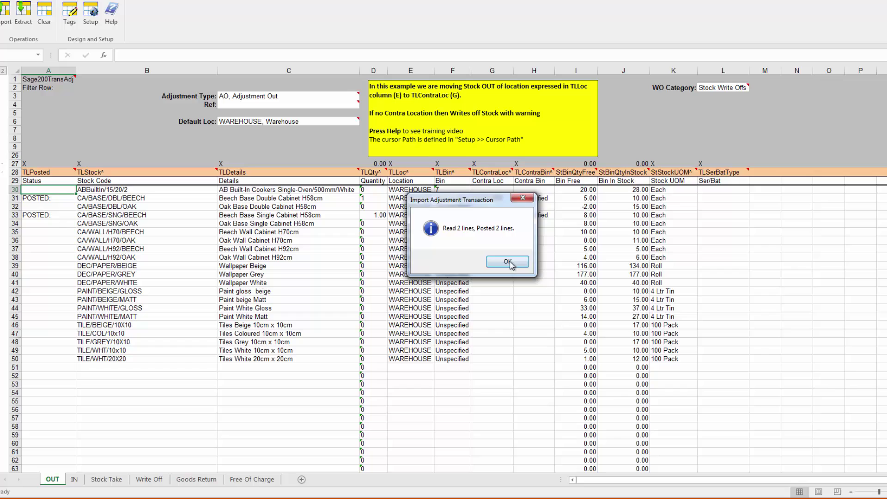
Dismiss the 'Read 2 lines, Posted 2 lines' posting confirmation.
{"action": "left_click", "coordinate": [507, 262]}
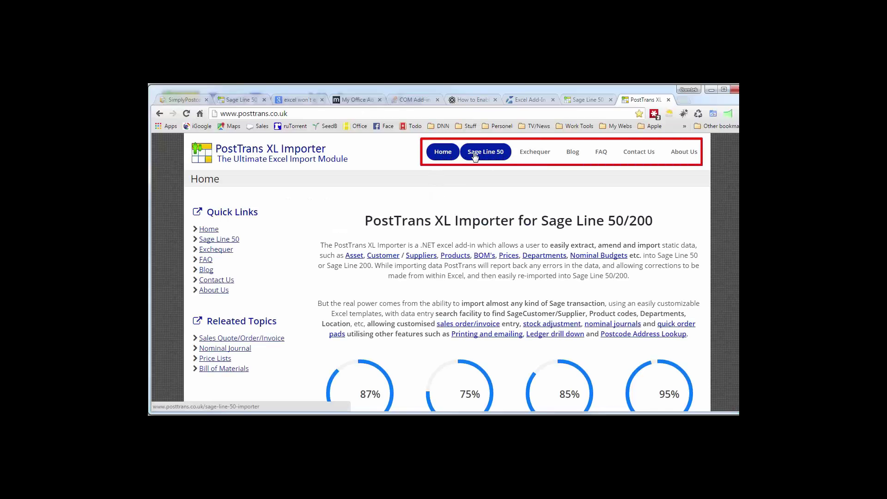
Open the Sage Line 50 Training page and scroll down to the template-tag explanation.
{"action": "mouse_move", "coordinate": [475, 157]}
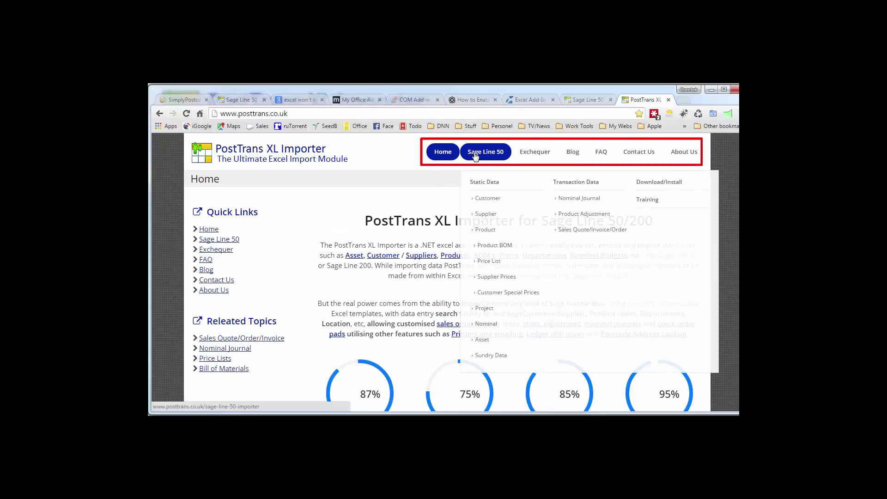
{"action": "left_click", "coordinate": [645, 204]}
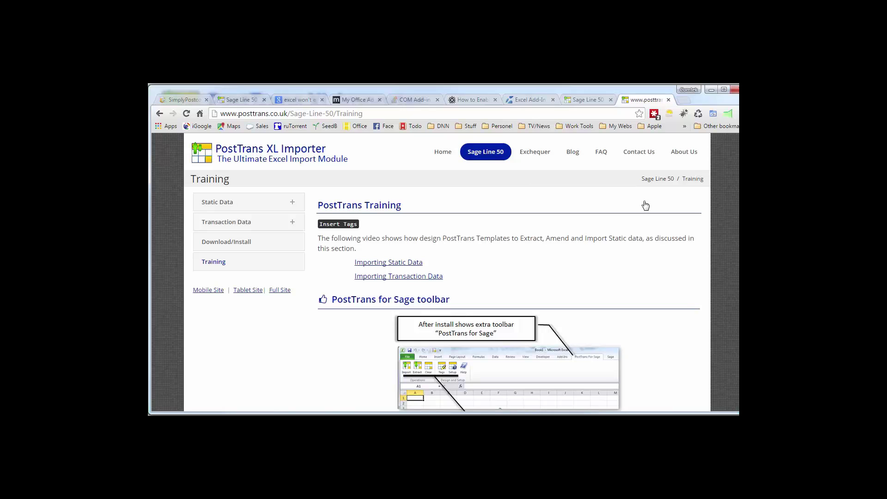
{"action": "scroll", "coordinate": [508, 291], "scroll_direction": "down", "scroll_amount": 15}
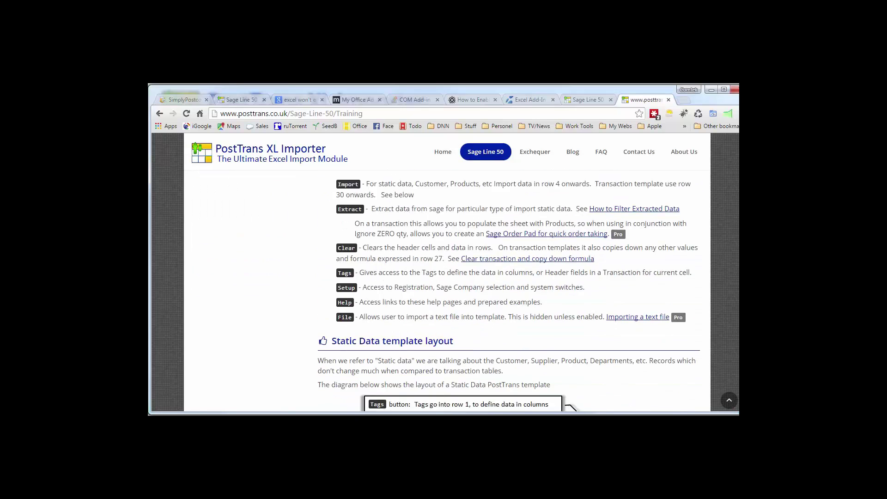
{"action": "scroll", "coordinate": [508, 291], "scroll_direction": "down", "scroll_amount": 3}
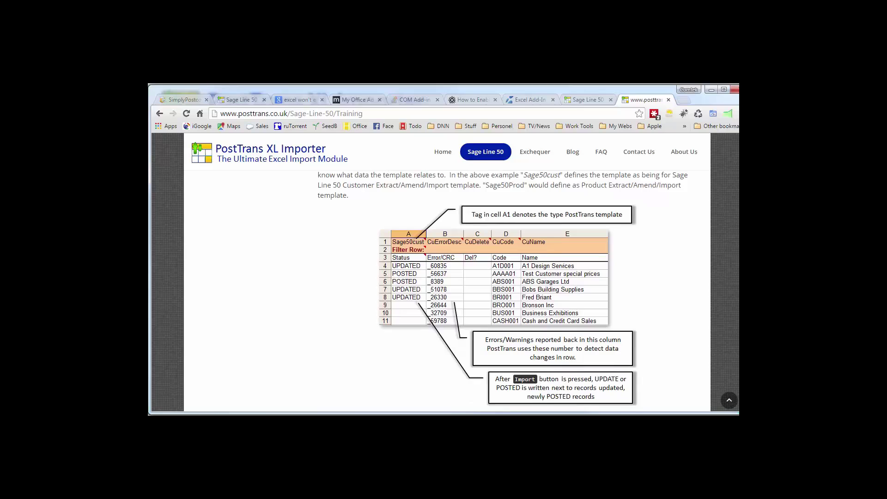
Open the Blog page and browse posts like Sage Line 50 Transaction Product Descriptions and Expand Bill of Materials.
{"action": "left_click", "coordinate": [572, 157]}
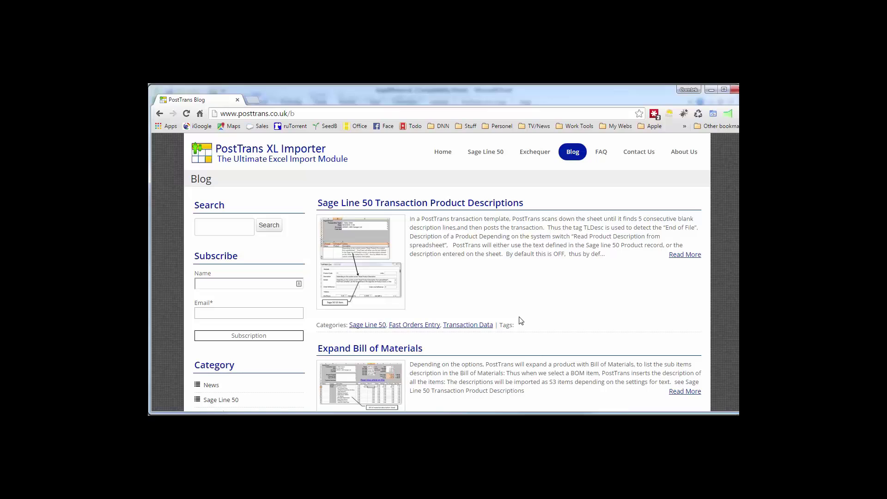
{"action": "scroll", "coordinate": [519, 330], "scroll_direction": "down", "scroll_amount": 2}
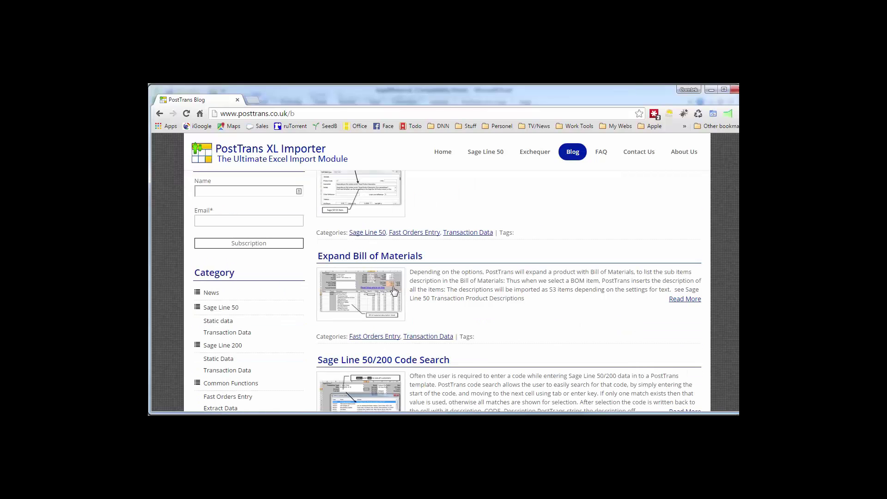
{"action": "scroll", "coordinate": [495, 308], "scroll_direction": "down", "scroll_amount": 2}
{"action": "scroll", "coordinate": [462, 291], "scroll_direction": "down", "scroll_amount": 1}
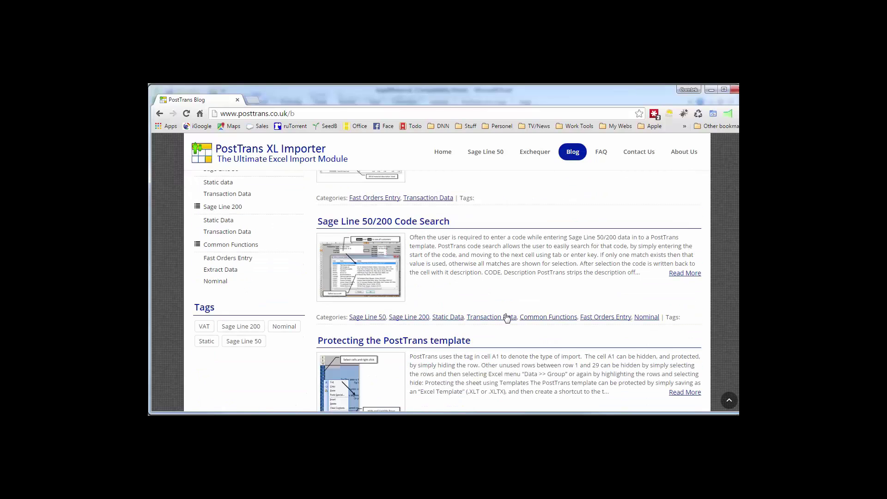
{"action": "scroll", "coordinate": [513, 318], "scroll_direction": "down", "scroll_amount": 3}
{"action": "scroll", "coordinate": [559, 303], "scroll_direction": "down", "scroll_amount": 5}
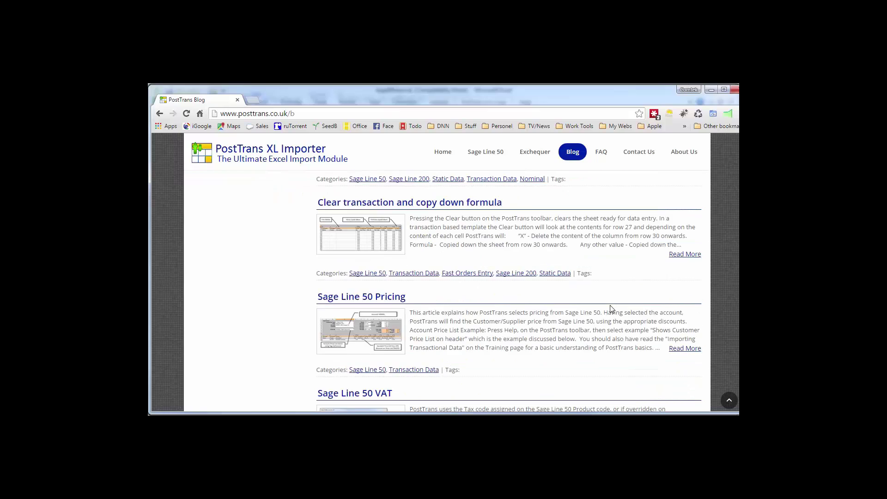
{"action": "scroll", "coordinate": [630, 316], "scroll_direction": "down", "scroll_amount": 3}
{"action": "scroll", "coordinate": [632, 318], "scroll_direction": "down", "scroll_amount": 2}
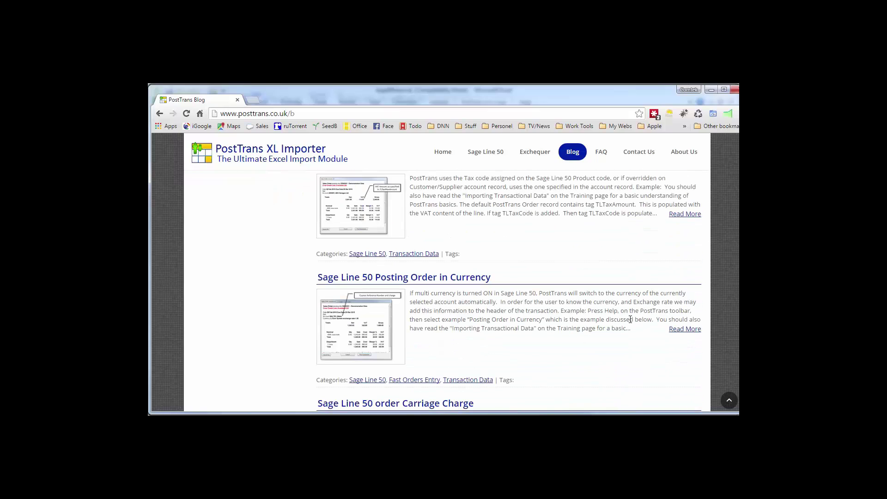
{"action": "scroll", "coordinate": [619, 326], "scroll_direction": "down", "scroll_amount": 1}
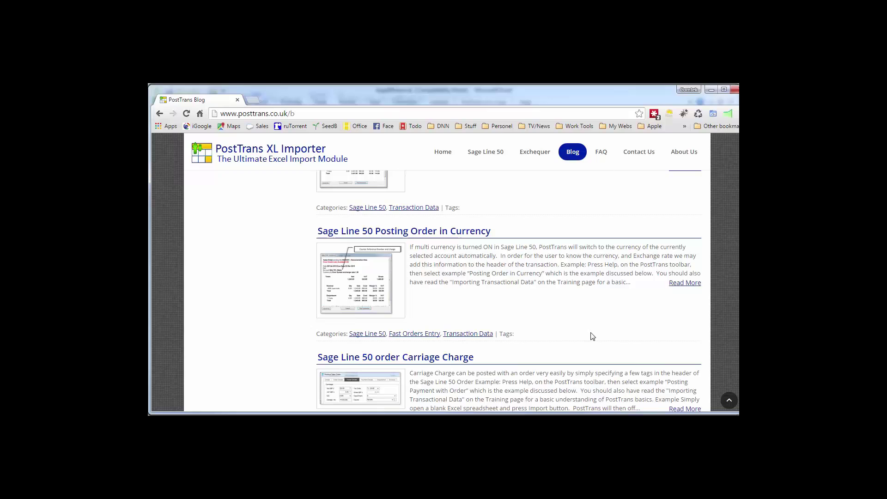
{"action": "scroll", "coordinate": [609, 297], "scroll_direction": "up", "scroll_amount": 15}
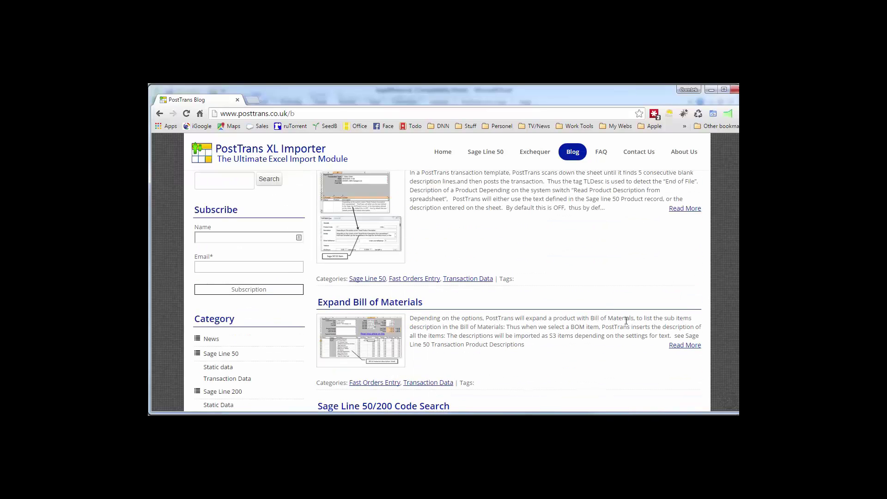
Back in Excel, view the TLProduct and then TLDesc descriptions in the PostTrans Tags panel.
{"action": "key", "text": "alt+Tab"}
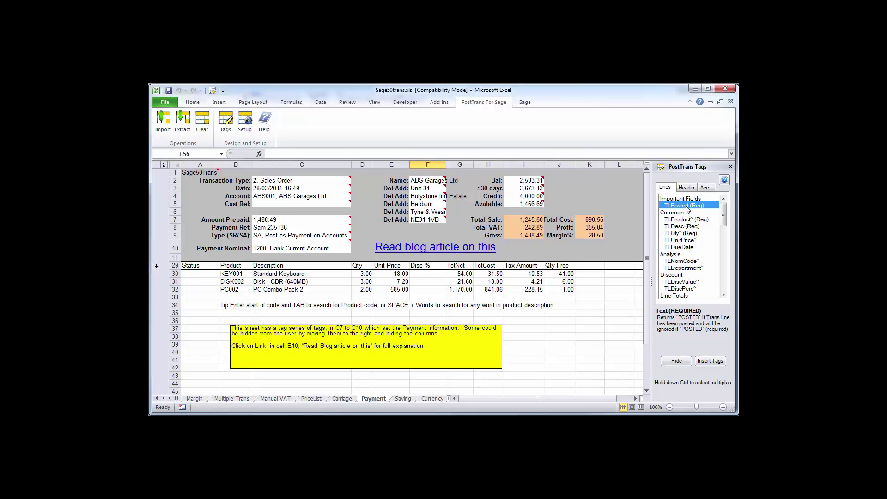
{"action": "left_click", "coordinate": [682, 220]}
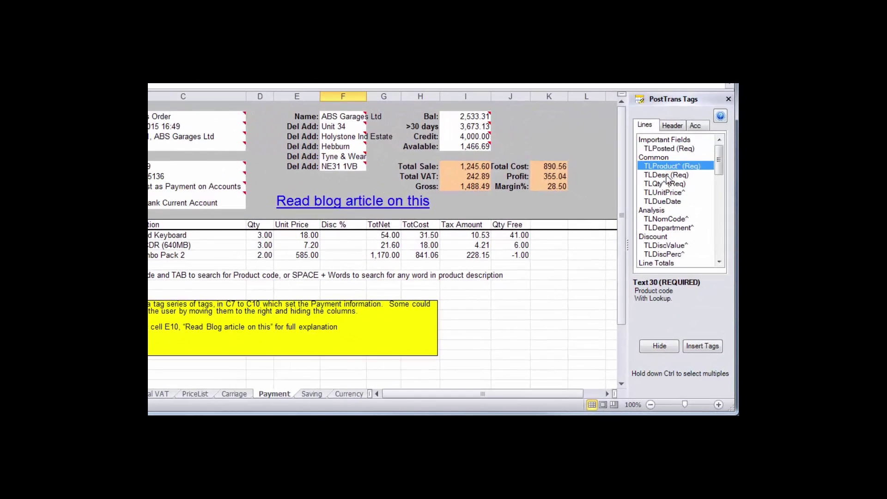
{"action": "left_click", "coordinate": [667, 175]}
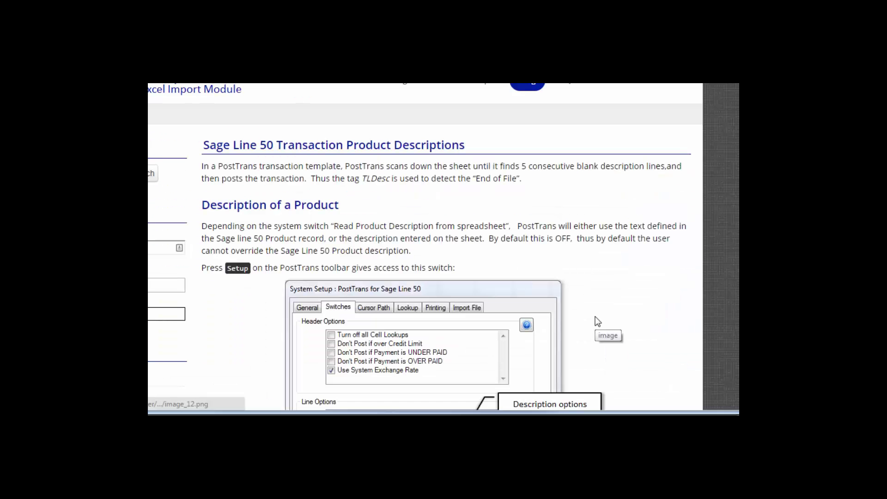
Scroll the Product Descriptions article to its word-wrap section, then return to Excel.
{"action": "scroll", "coordinate": [620, 323], "scroll_direction": "down", "scroll_amount": 10}
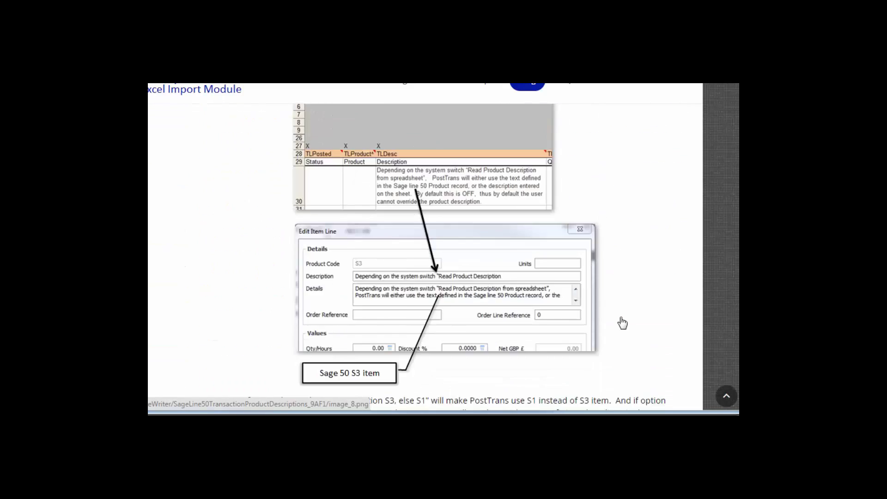
{"action": "scroll", "coordinate": [622, 322], "scroll_direction": "down", "scroll_amount": 10}
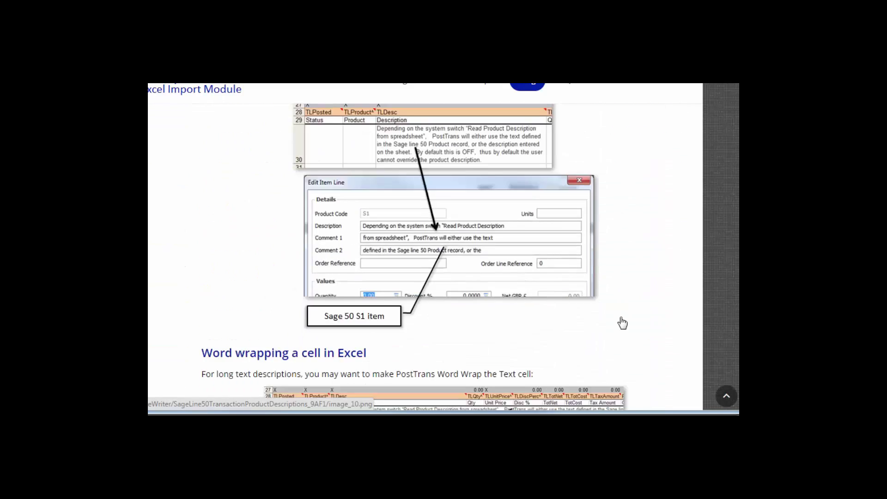
{"action": "scroll", "coordinate": [622, 323], "scroll_direction": "down", "scroll_amount": 1}
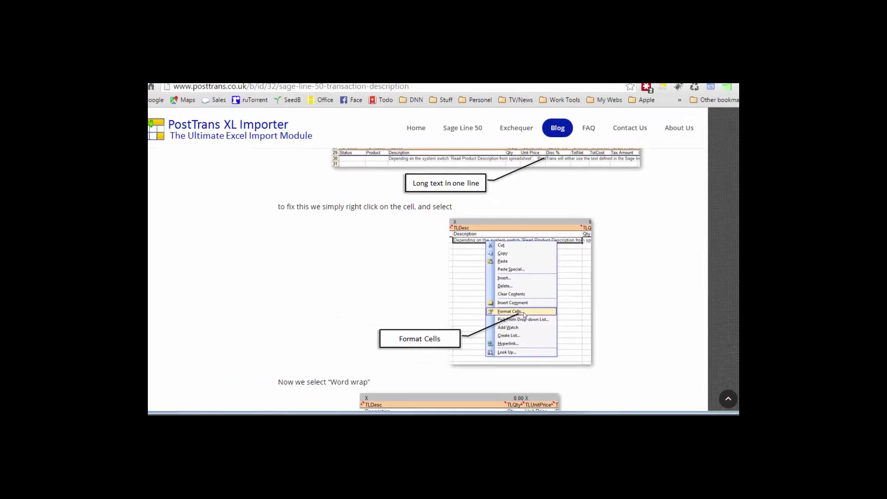
{"action": "key", "text": "alt+Tab"}
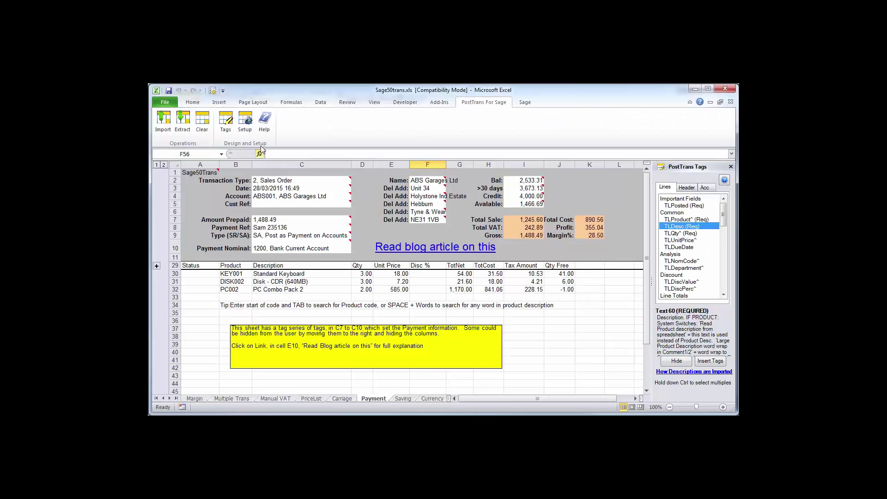
Look at the Training on Transactional templates topic in PostTrans Help, then cancel it.
{"action": "left_click", "coordinate": [263, 123]}
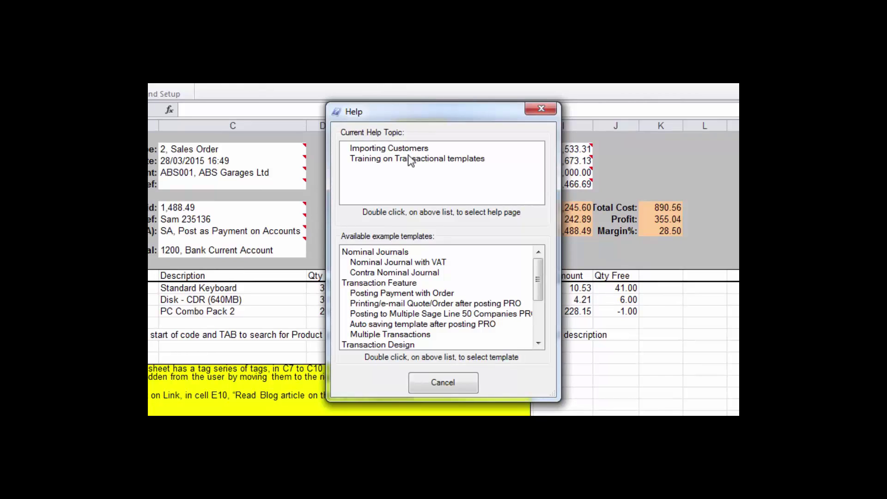
{"action": "left_click", "coordinate": [409, 159]}
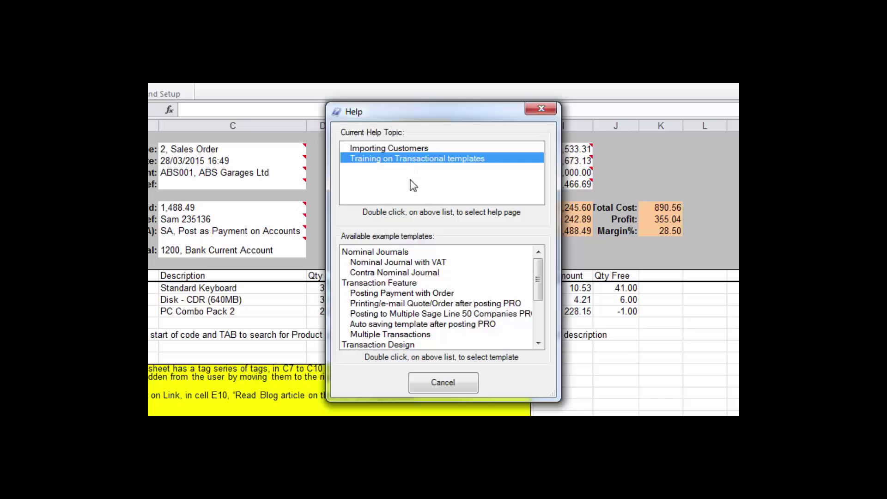
{"action": "left_click", "coordinate": [450, 390]}
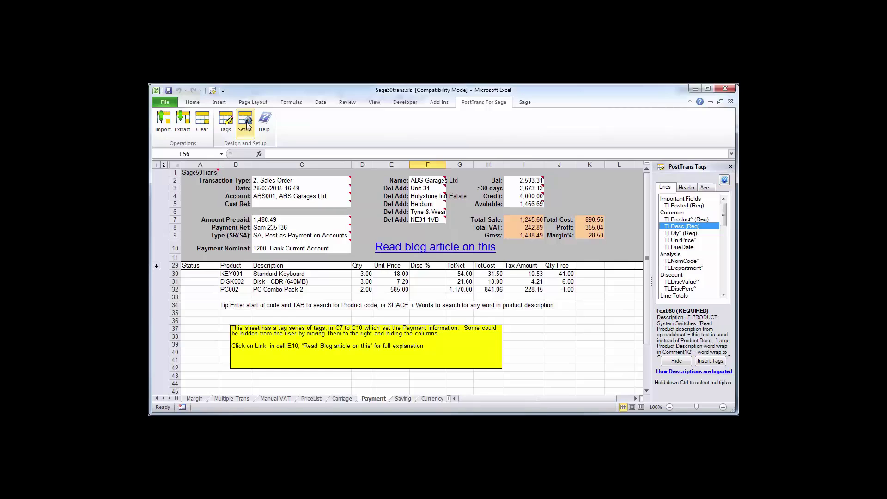
Open the Cursor Path help article from PostTrans Setup, then cancel Setup unchanged.
{"action": "left_click", "coordinate": [245, 122]}
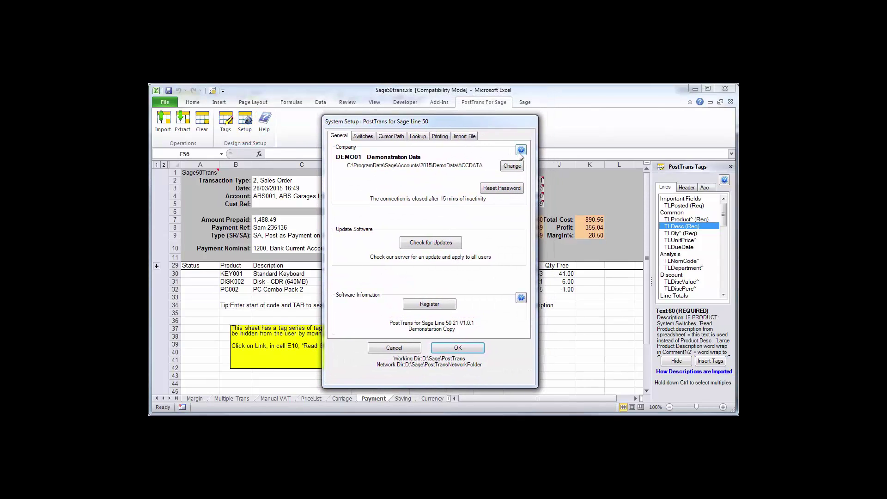
{"action": "left_click", "coordinate": [393, 137]}
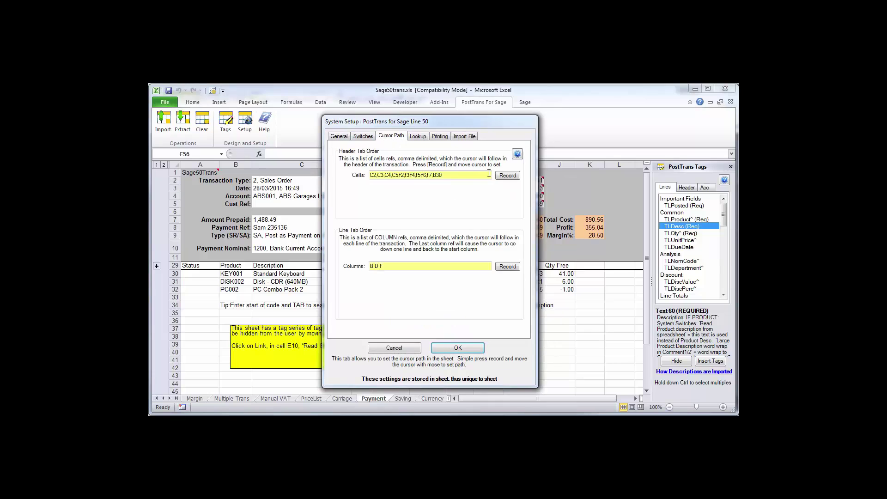
{"action": "left_click", "coordinate": [517, 154]}
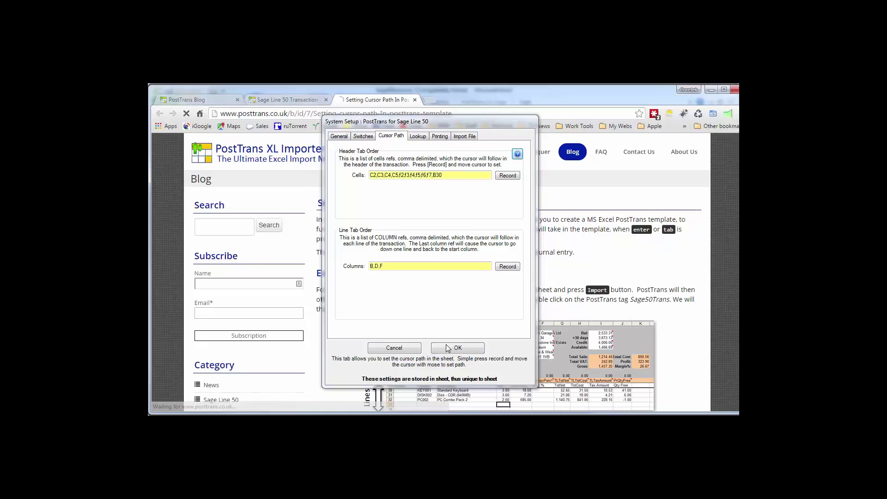
{"action": "left_click", "coordinate": [394, 348]}
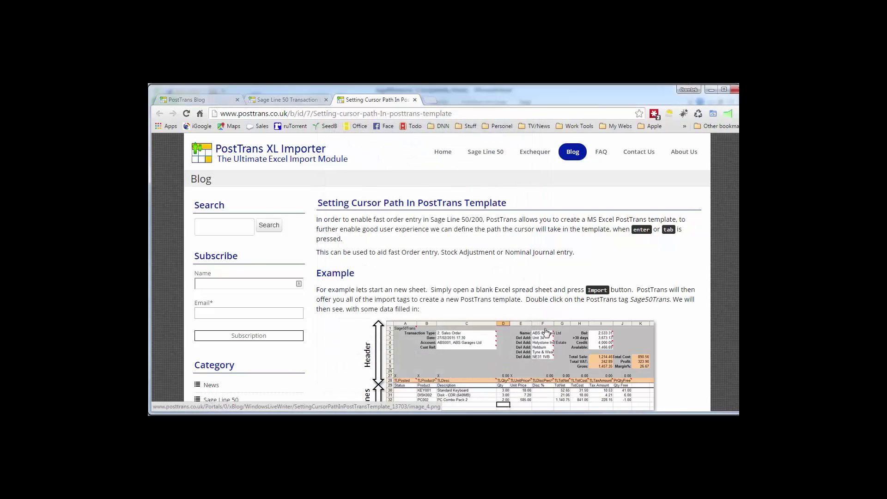
Read the cursor-path article down to 'How to define the Cursor Path', then return to Excel.
{"action": "scroll", "coordinate": [546, 333], "scroll_direction": "down", "scroll_amount": 2}
{"action": "scroll", "coordinate": [546, 333], "scroll_direction": "down", "scroll_amount": 4}
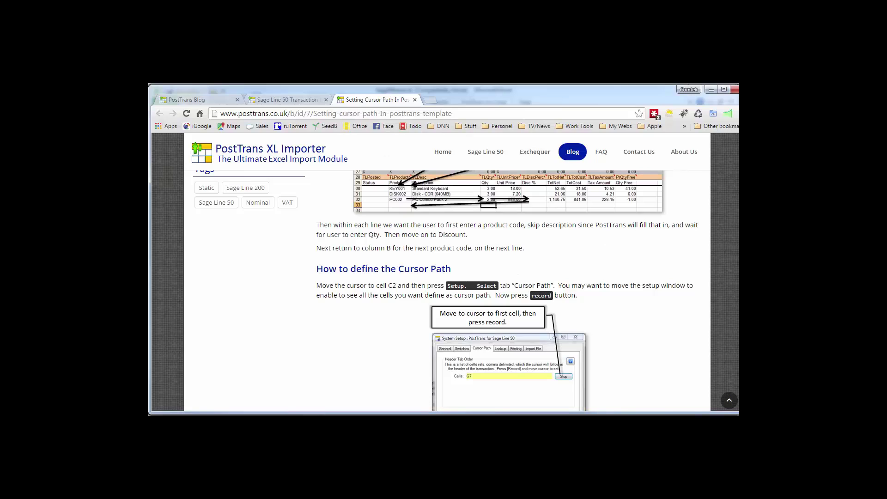
{"action": "key", "text": "alt+Tab"}
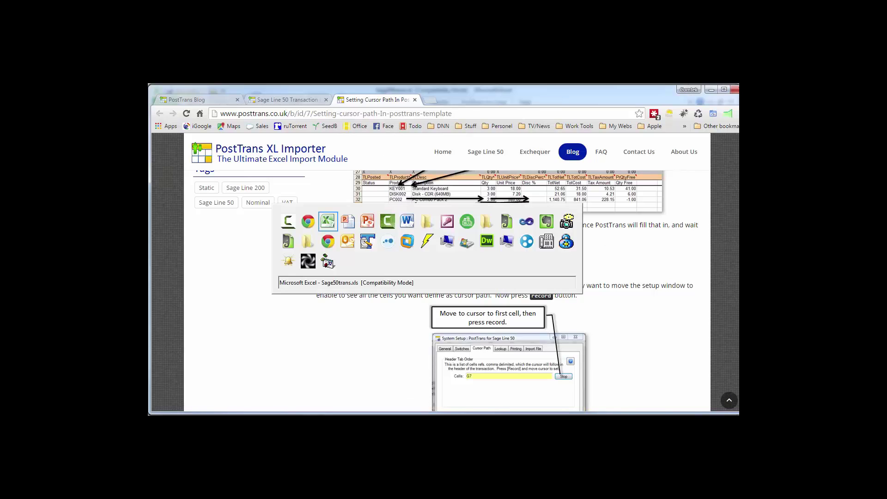